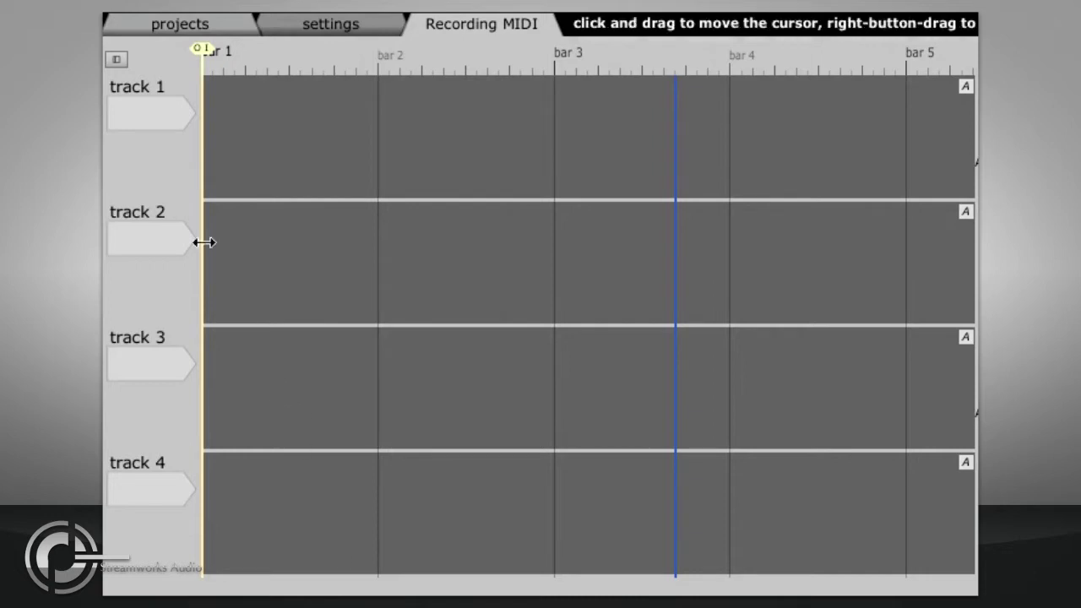
# Route MIDI Keys into track 1, record-arm it, and insert a fifth track.
pyautogui.click(160, 125)
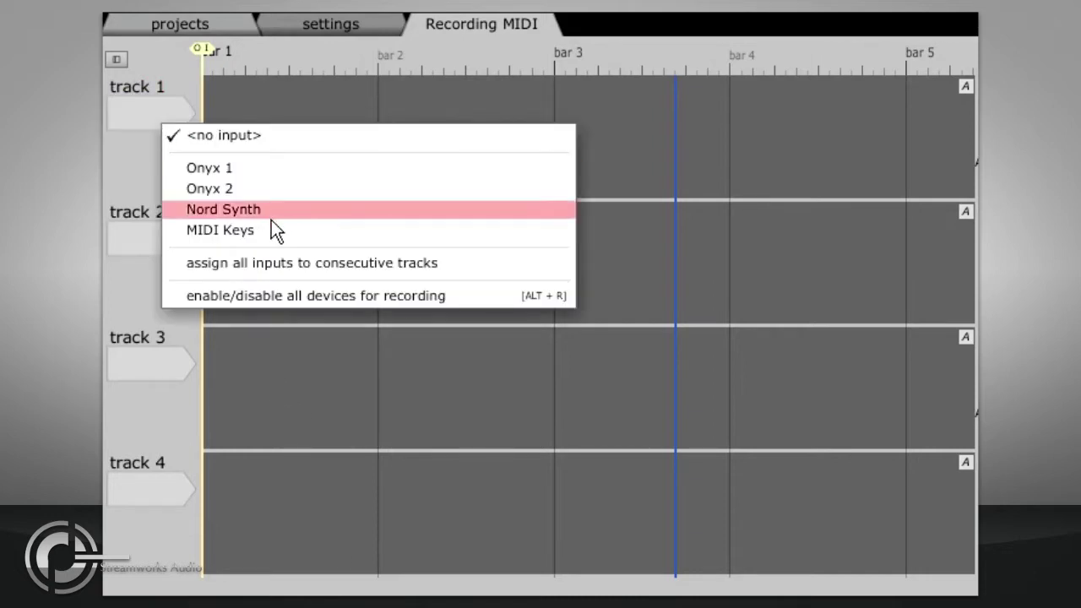
pyautogui.click(309, 232)
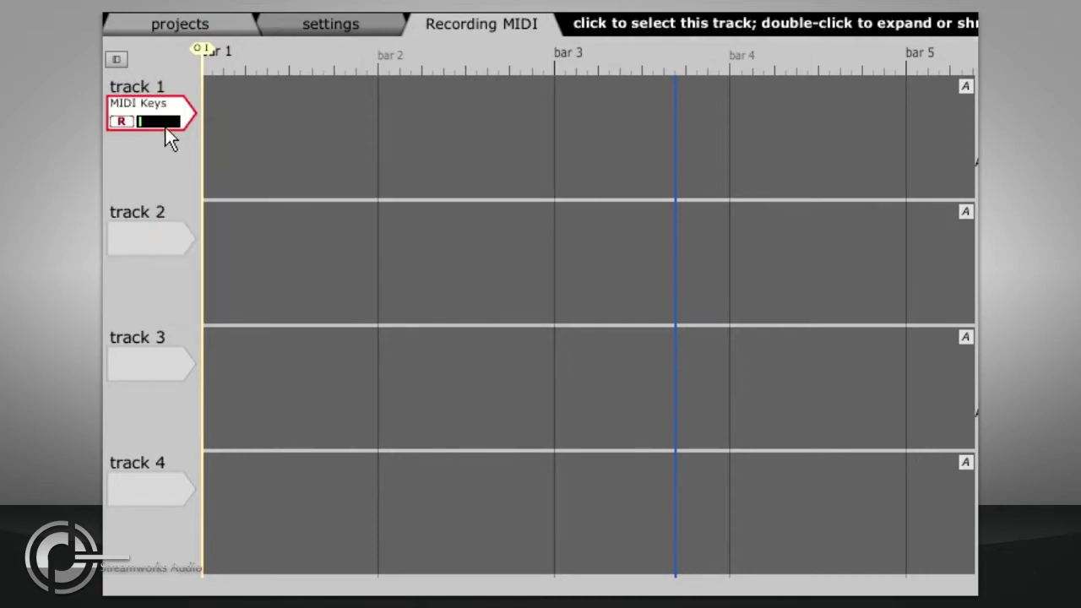
pyautogui.click(123, 121)
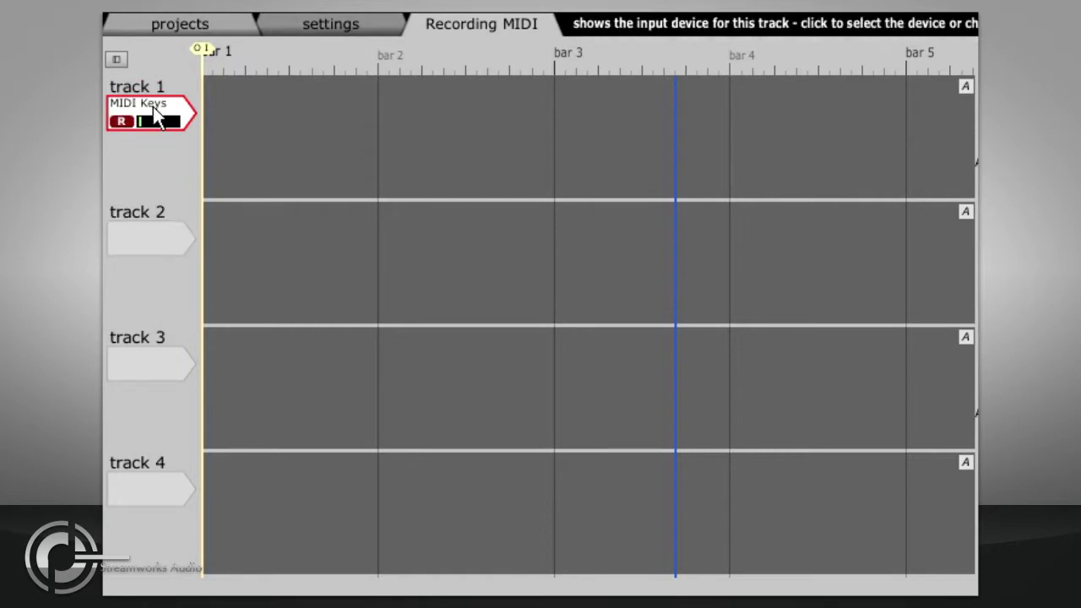
pyautogui.moveTo(155, 112)
pyautogui.mouseDown()
pyautogui.moveTo(203, 279)
pyautogui.moveTo(164, 346)
pyautogui.moveTo(172, 490)
pyautogui.moveTo(155, 111)
pyautogui.moveTo(169, 119)
pyautogui.mouseUp()
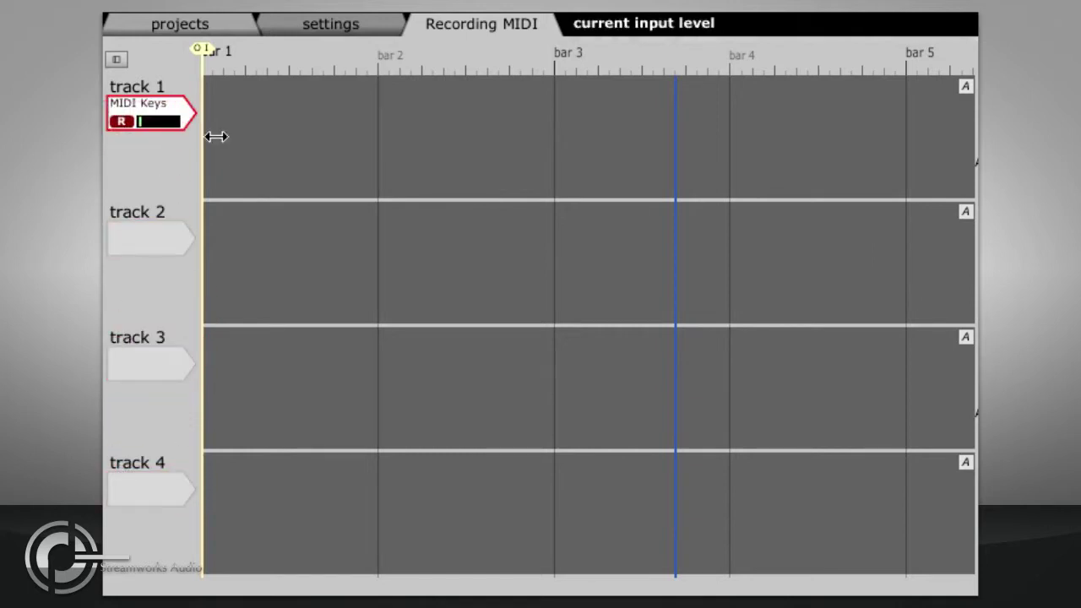
pyautogui.press('Insert')
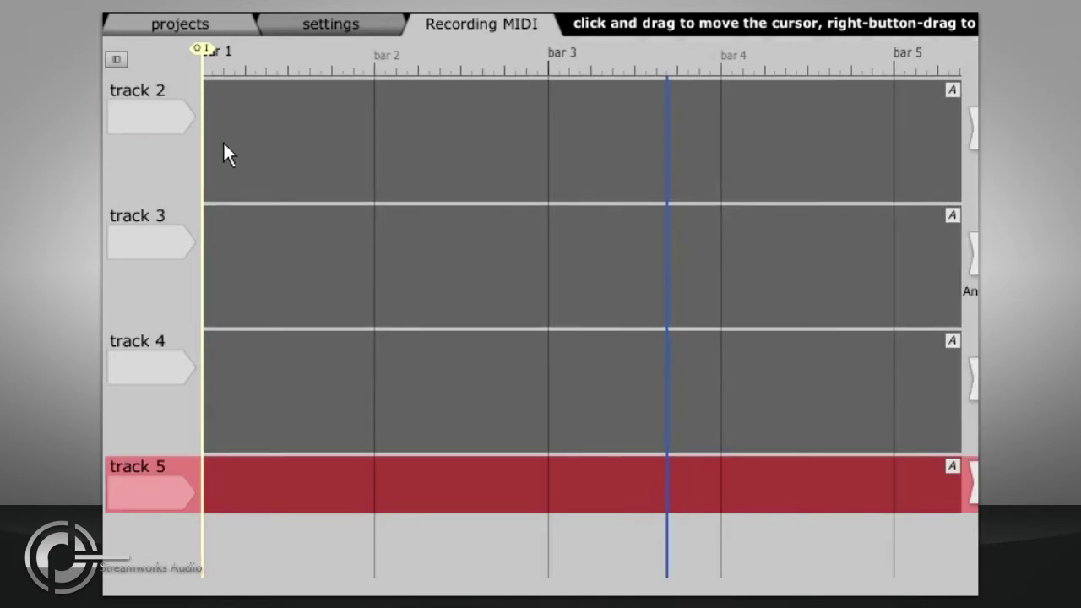
# Fit all tracks in view and record a short MIDI take, 'track 1 recording 1', on track 1.
pyautogui.press('f')
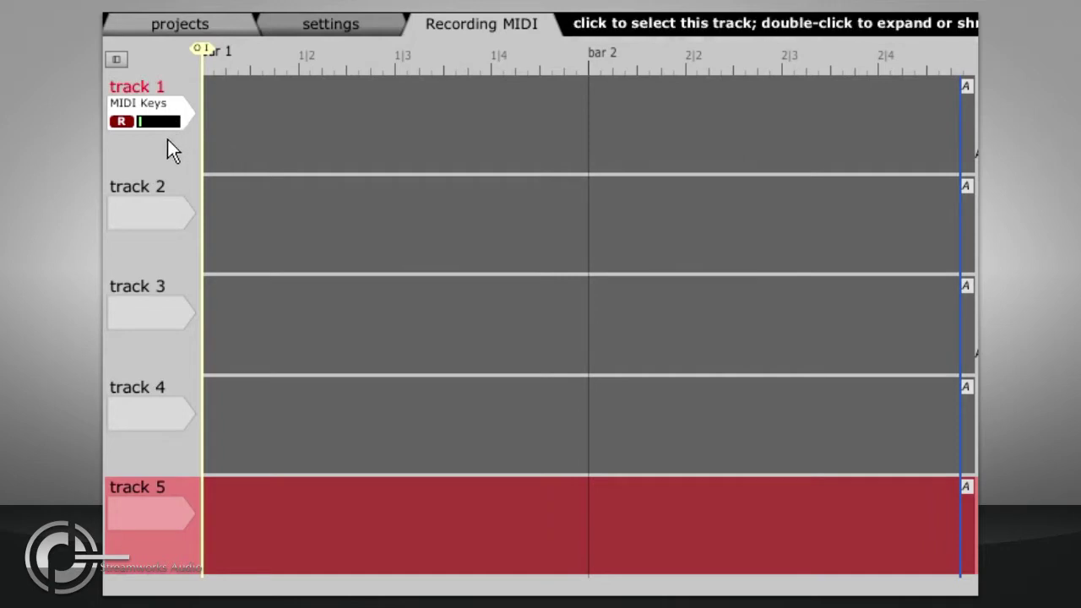
pyautogui.press('r')
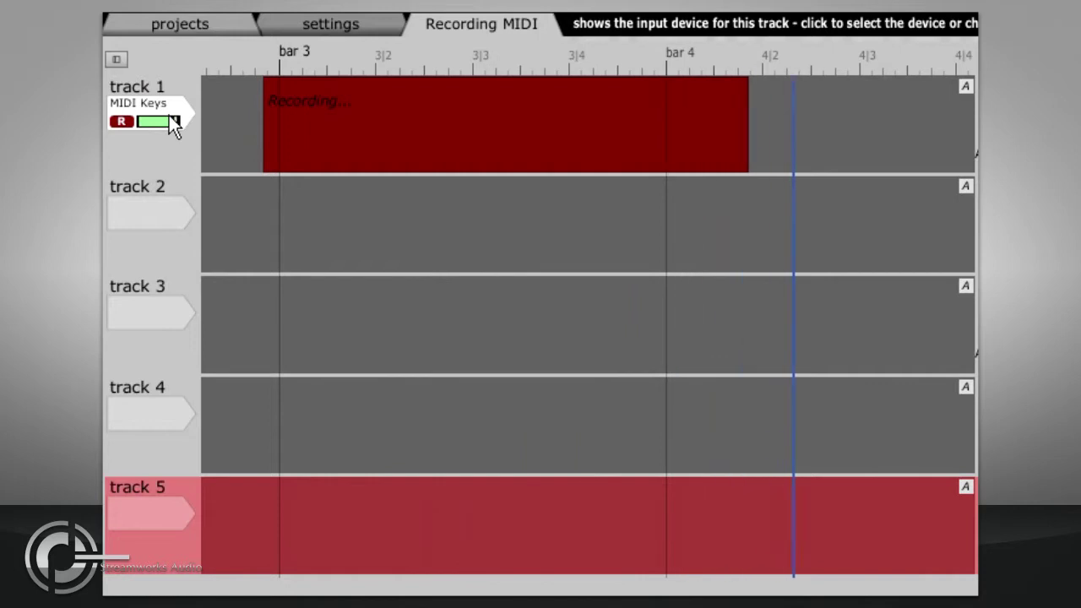
pyautogui.press('space')
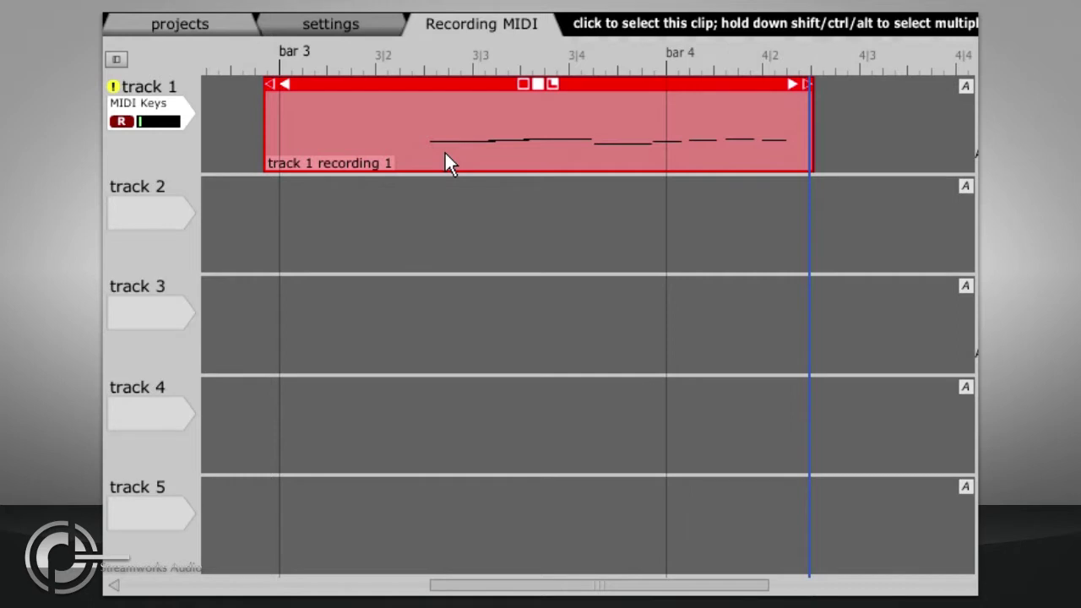
# Open track 1's properties and set its destination output to Nord Synth.
pyautogui.click(156, 157)
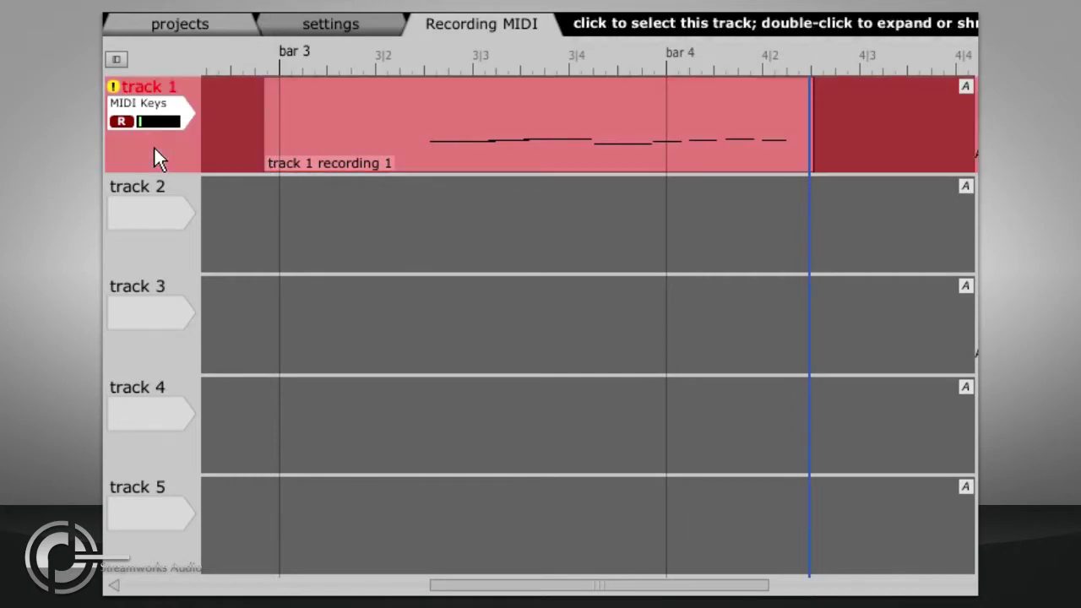
pyautogui.doubleClick(154, 150)
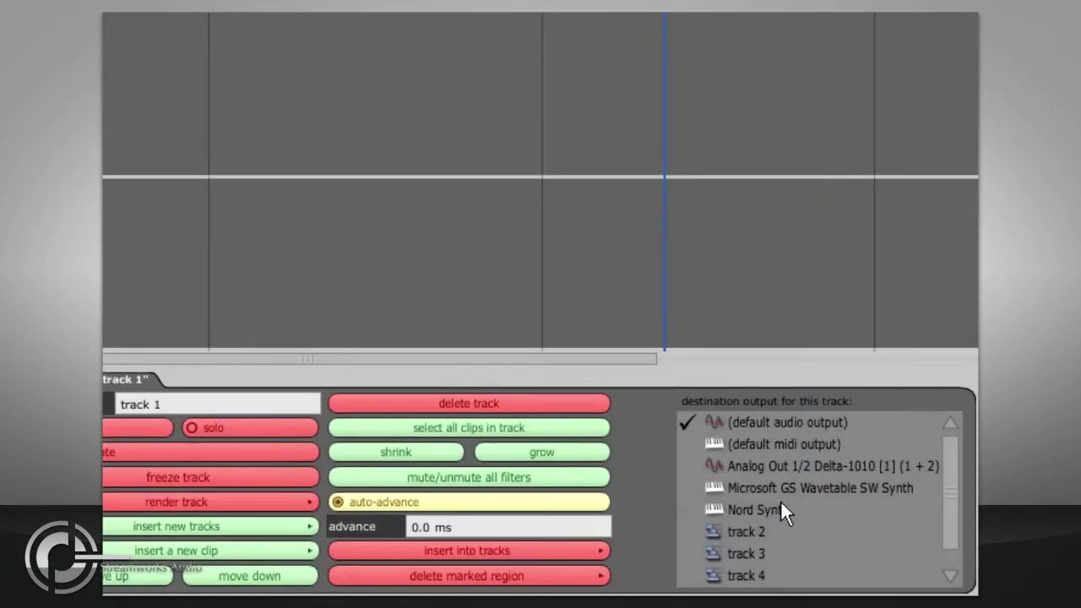
pyautogui.click(758, 508)
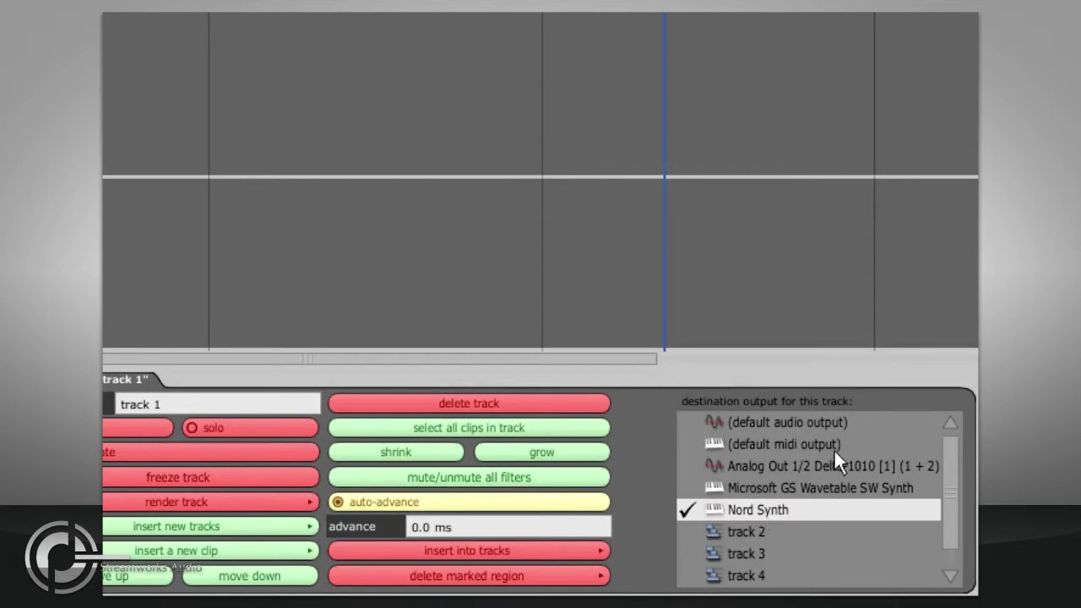
pyautogui.click(745, 447)
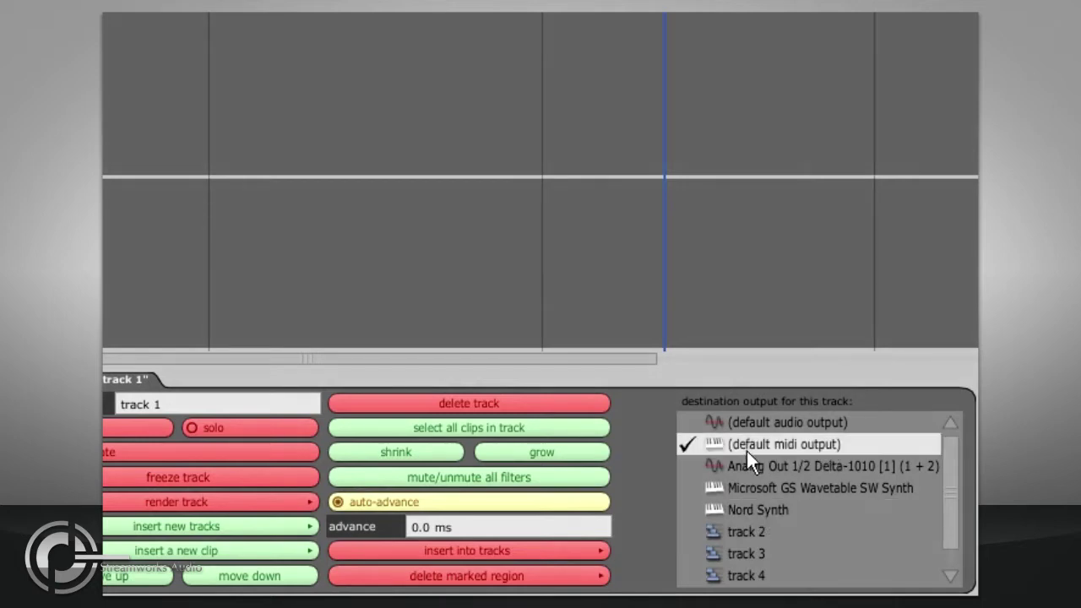
pyautogui.click(748, 510)
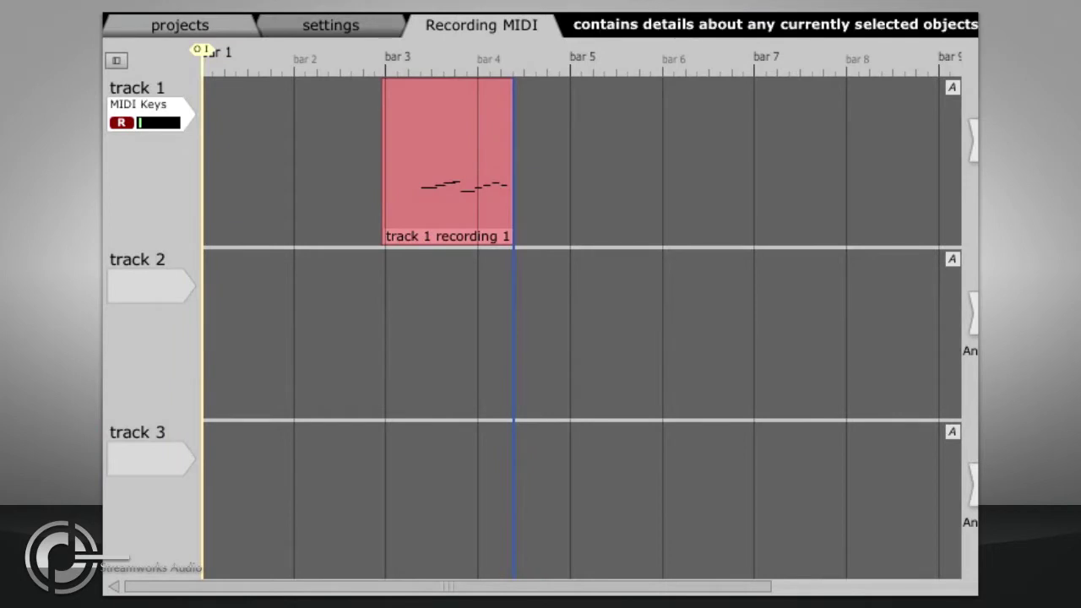
# Give track 2 an armed Nord Synth input and send track 1 to (default audio output).
pyautogui.click(158, 294)
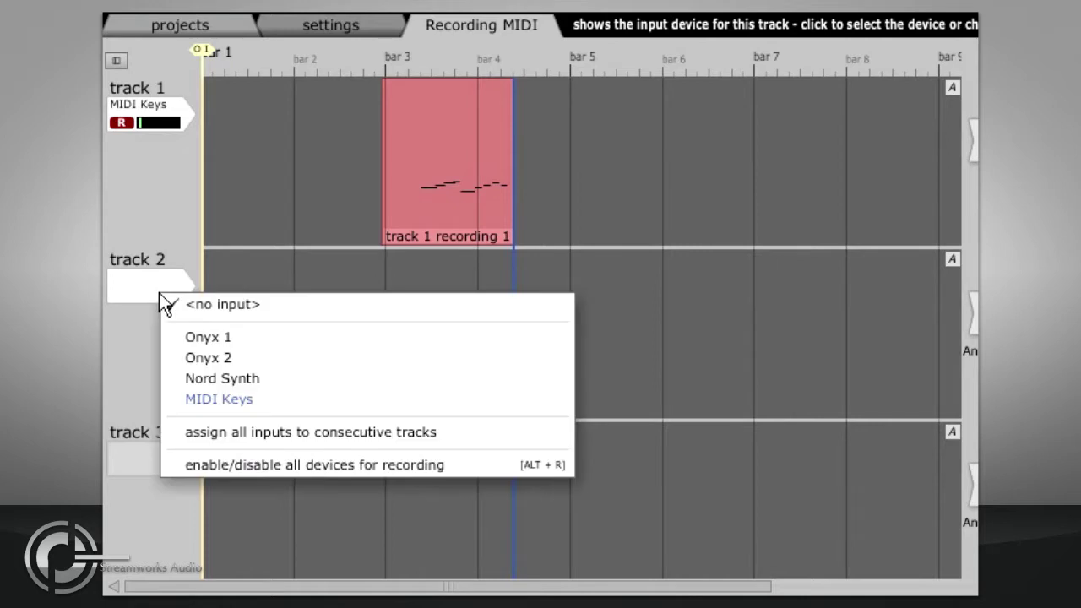
pyautogui.click(318, 380)
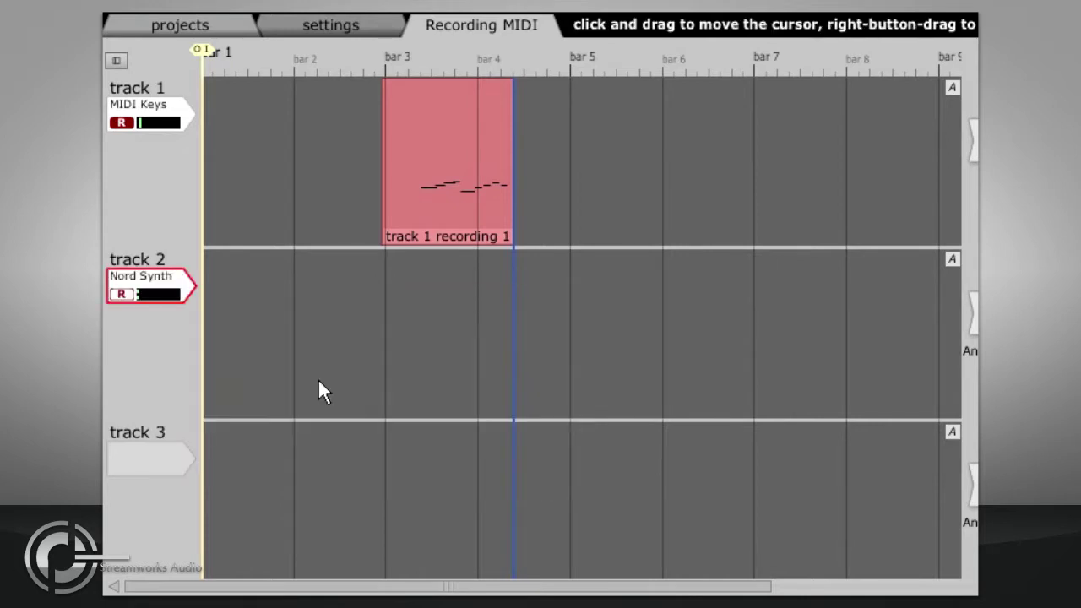
pyautogui.click(120, 293)
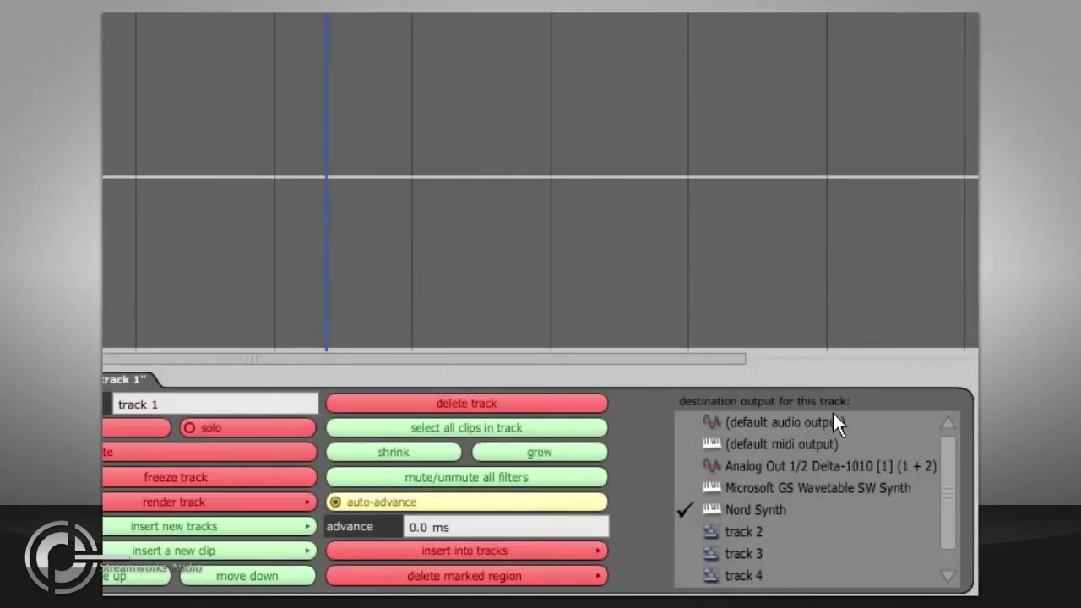
pyautogui.click(811, 466)
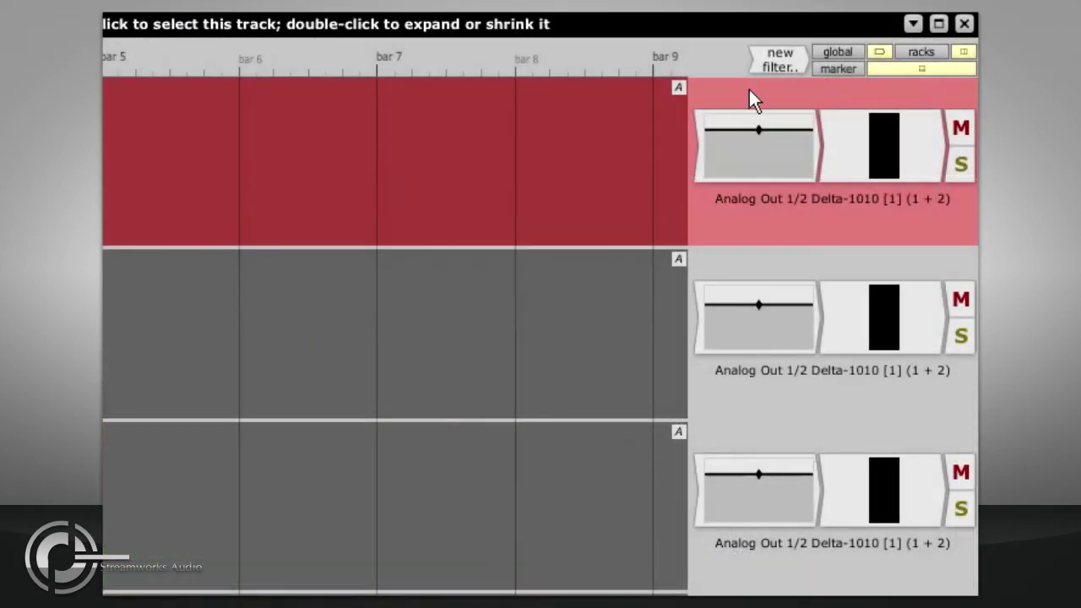
# Drop a new filter on track 1 and load _VA Synths > Alpha (synth).
pyautogui.moveTo(777, 60); pyautogui.dragTo(721, 136)
pyautogui.moveTo(679, 449)
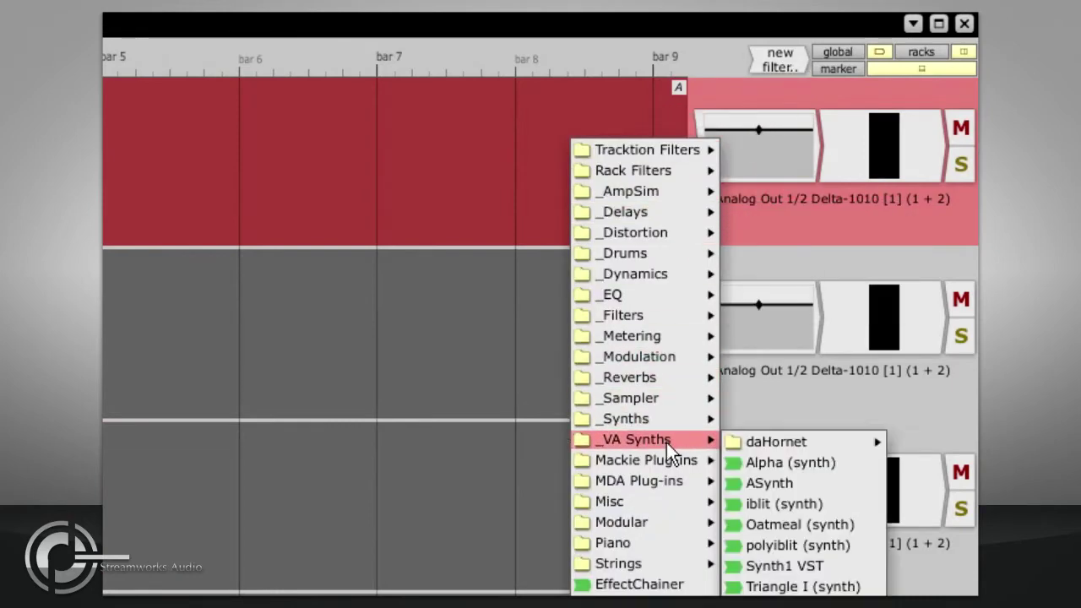
pyautogui.click(780, 463)
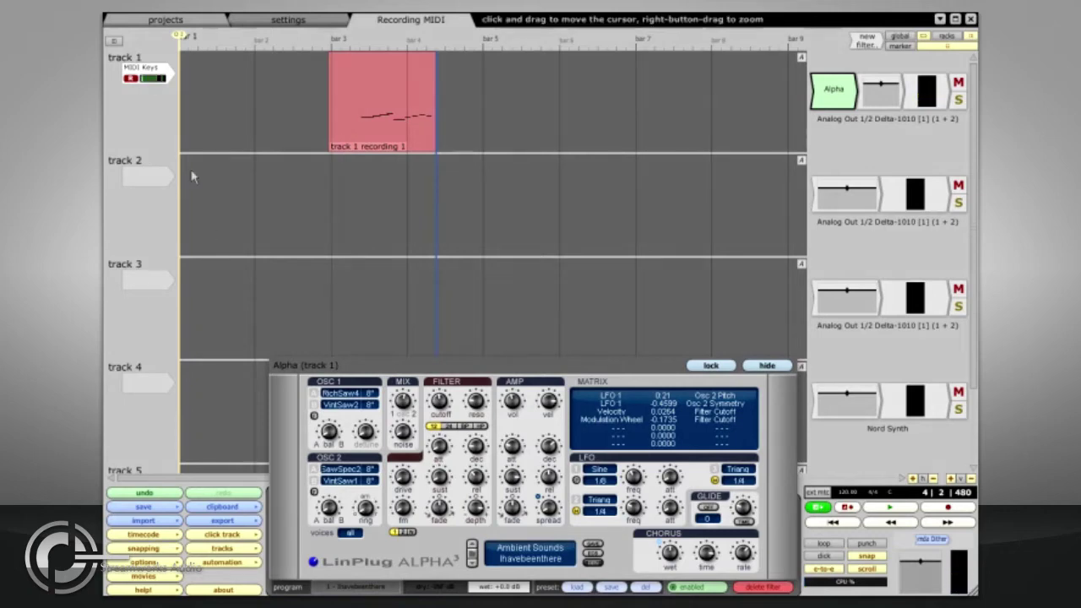
# In the MIDI Keys input settings, leave end-to-end monitoring and e-to-e playback switched on.
pyautogui.click(156, 75)
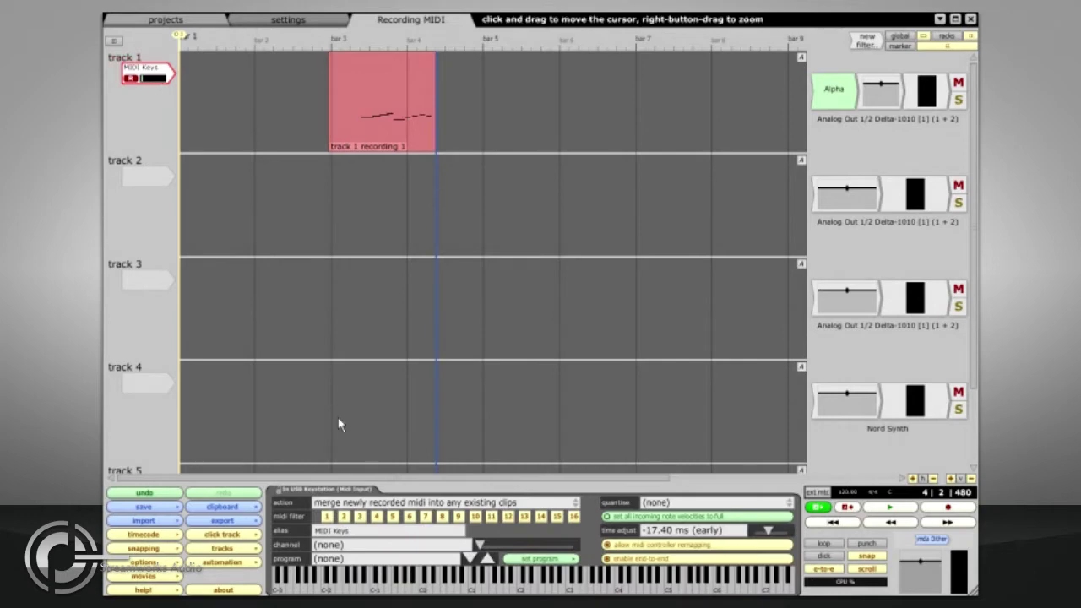
pyautogui.click(635, 564)
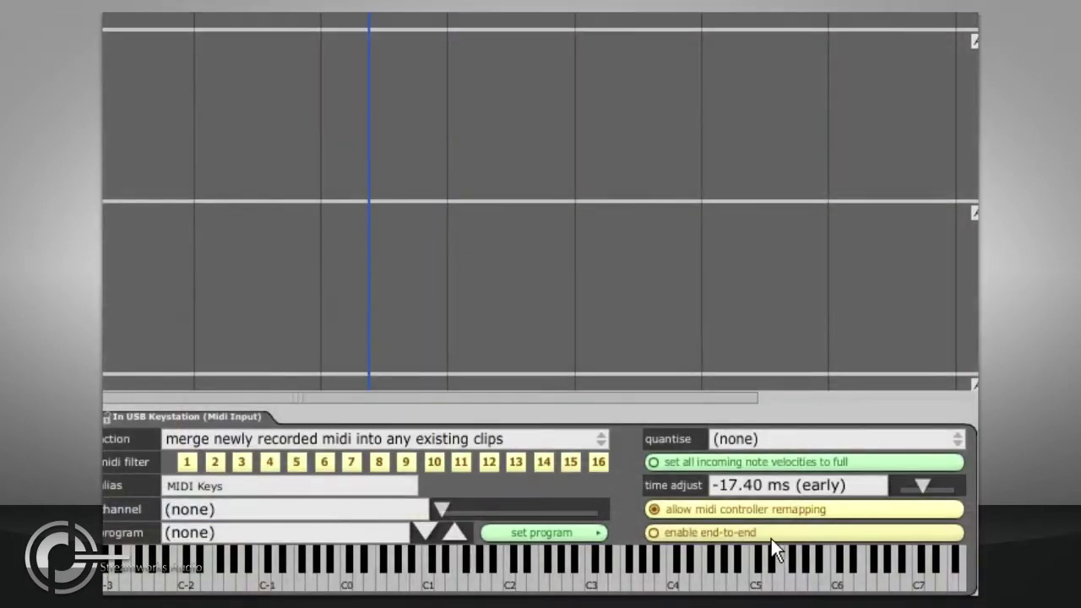
pyautogui.click(786, 537)
pyautogui.click(785, 538)
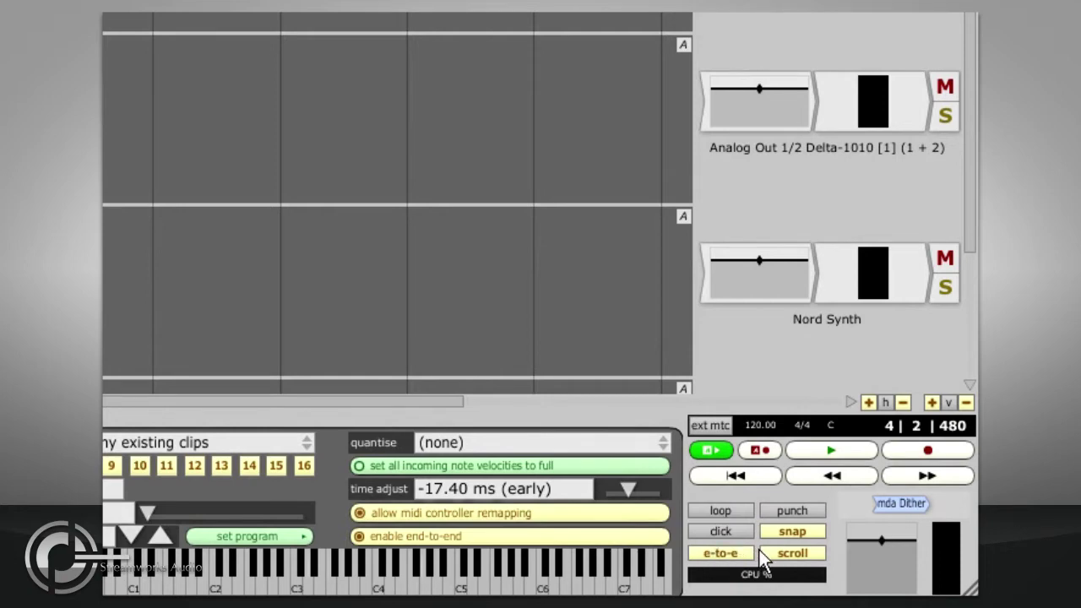
pyautogui.click(742, 552)
pyautogui.click(733, 553)
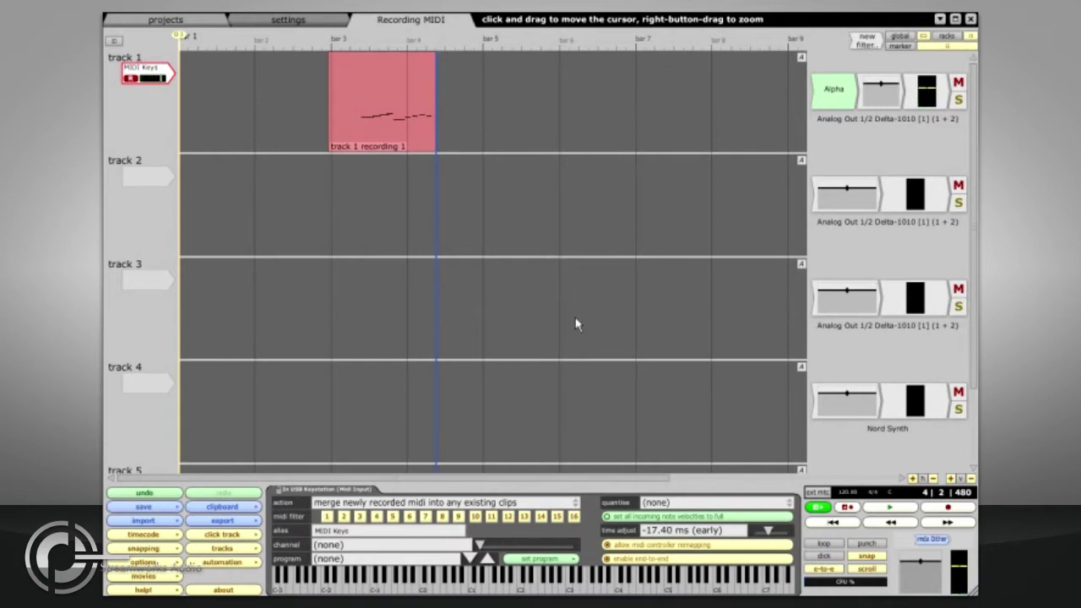
pyautogui.click(473, 218)
pyautogui.press('r')
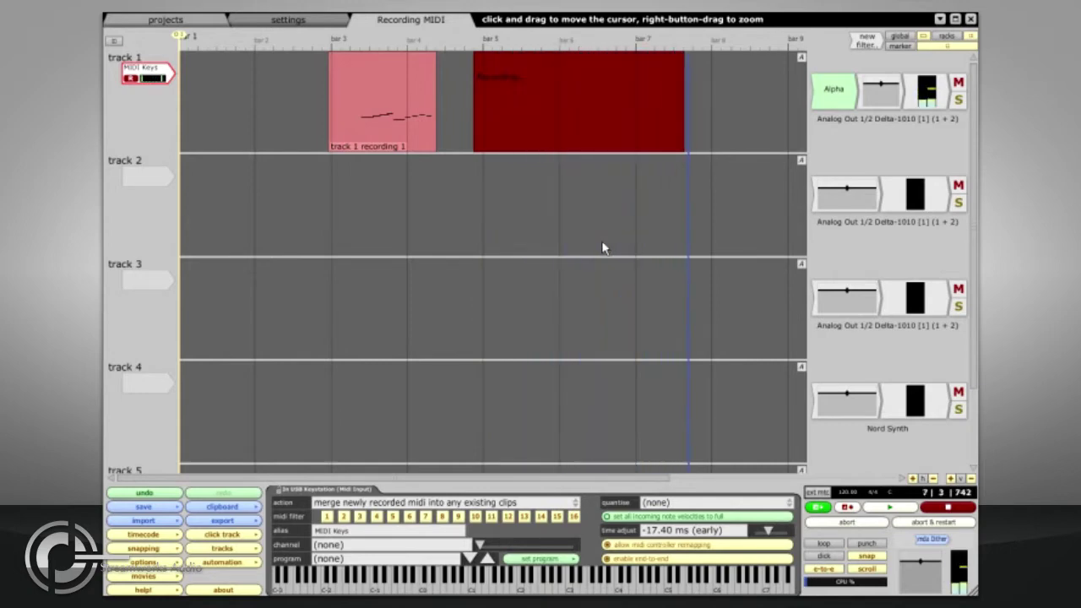
pyautogui.press('space')
pyautogui.click(297, 266)
pyautogui.click(249, 535)
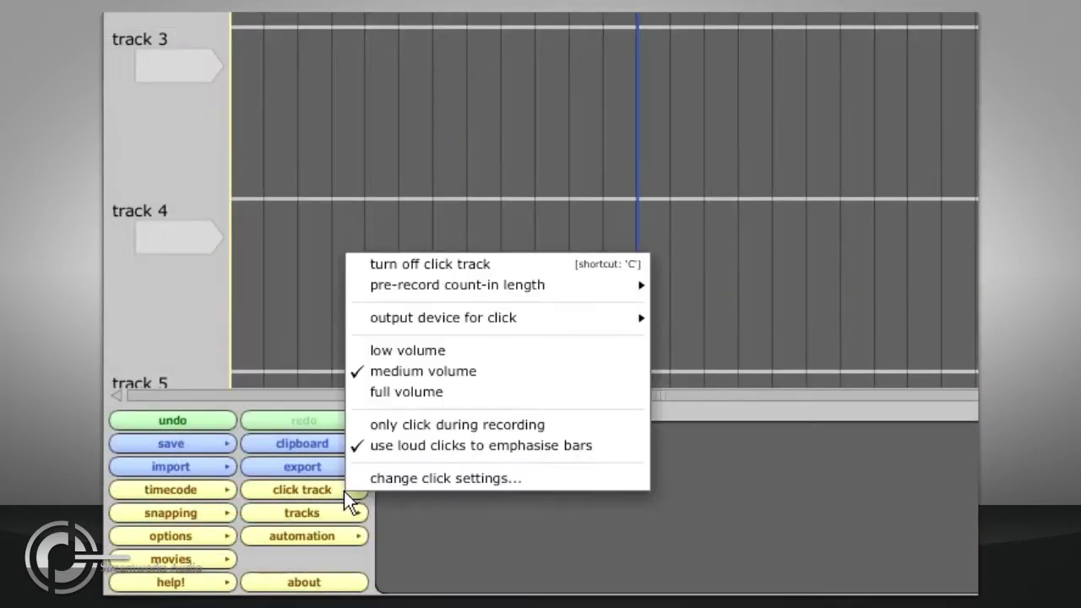
pyautogui.moveTo(572, 290)
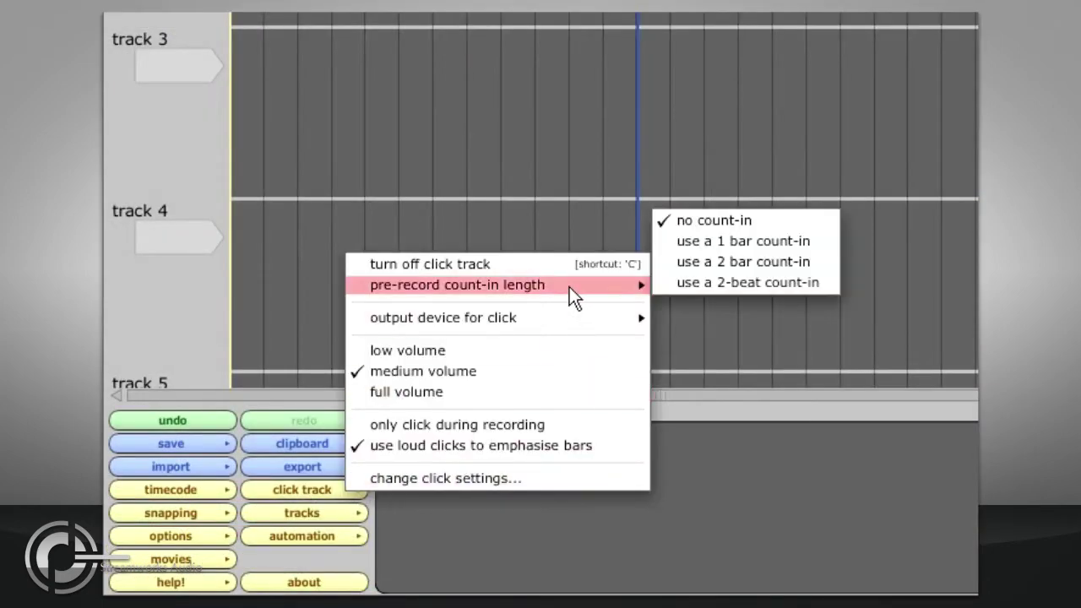
pyautogui.click(822, 263)
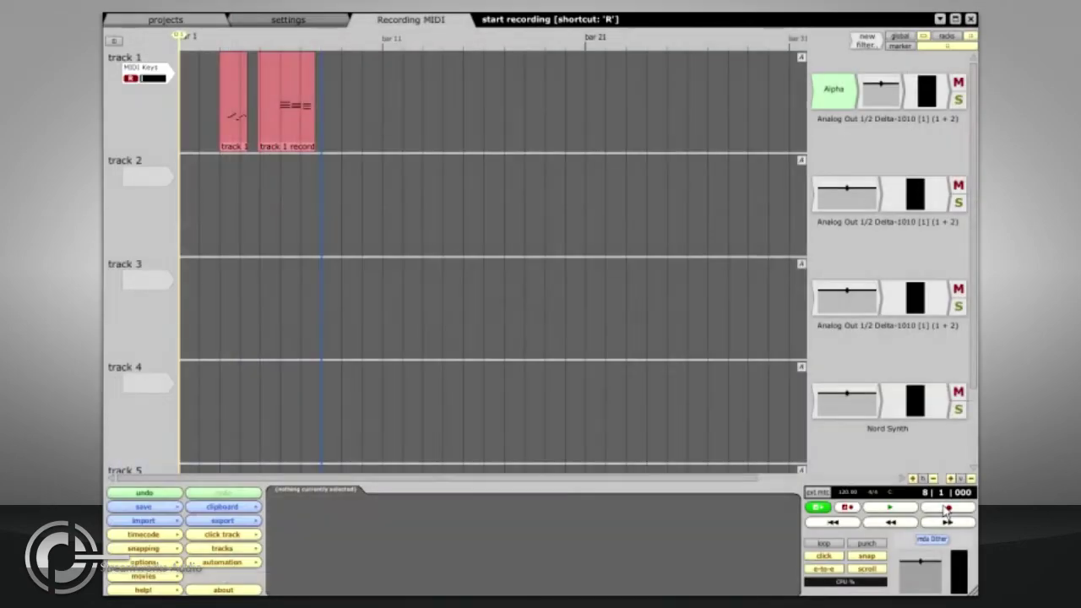
pyautogui.press('r')
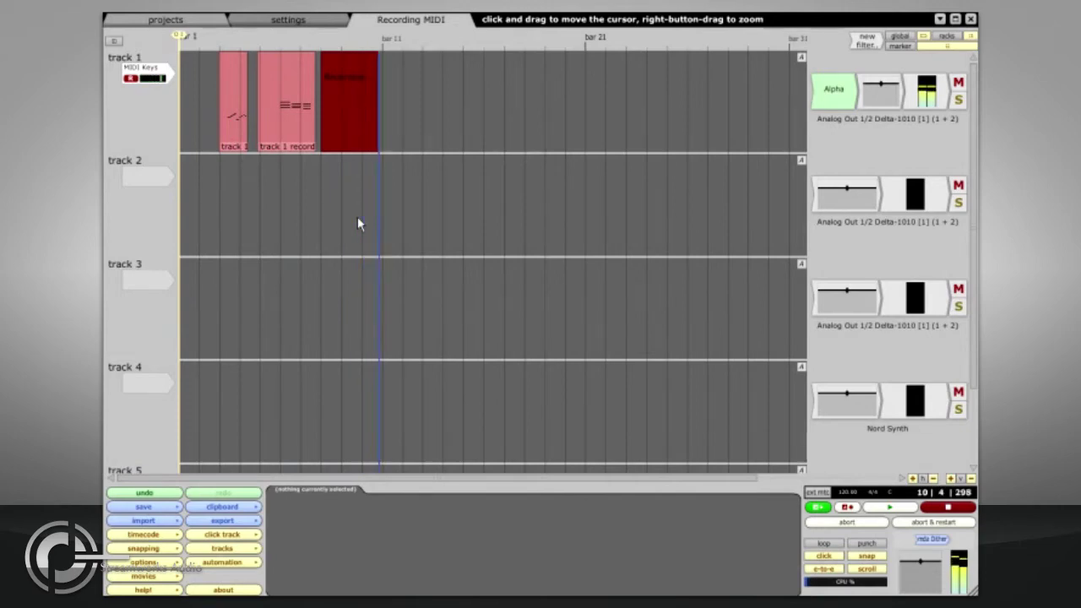
# Stop recording the new MIDI Keys take on track 1.
pyautogui.press('space')
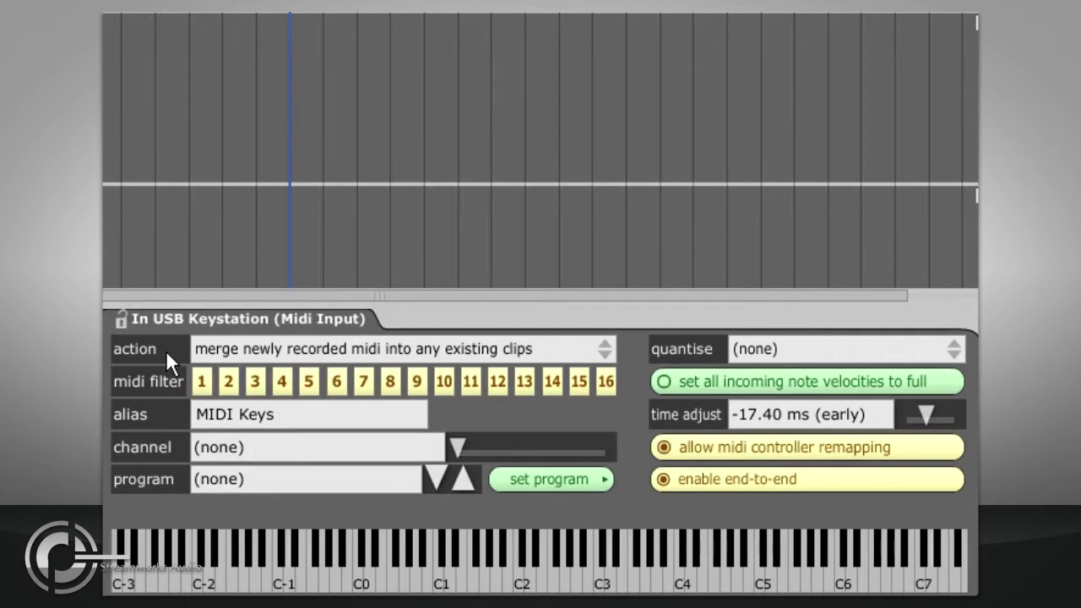
# Keep the action at 'merge newly recorded midi into any existing clips' and record a test take into recording 3.
pyautogui.click(555, 348)
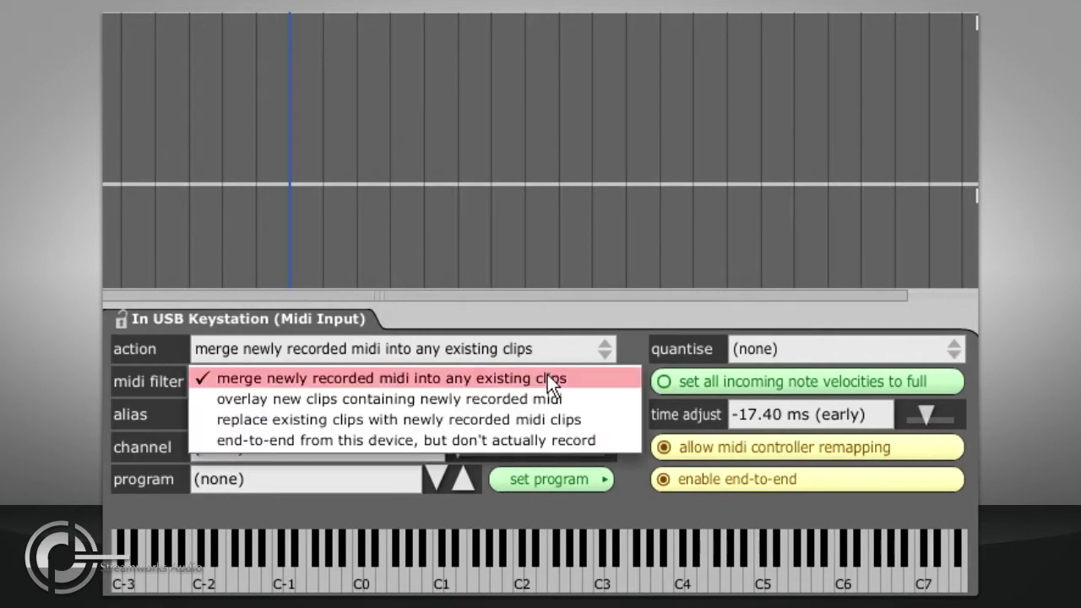
pyautogui.click(609, 378)
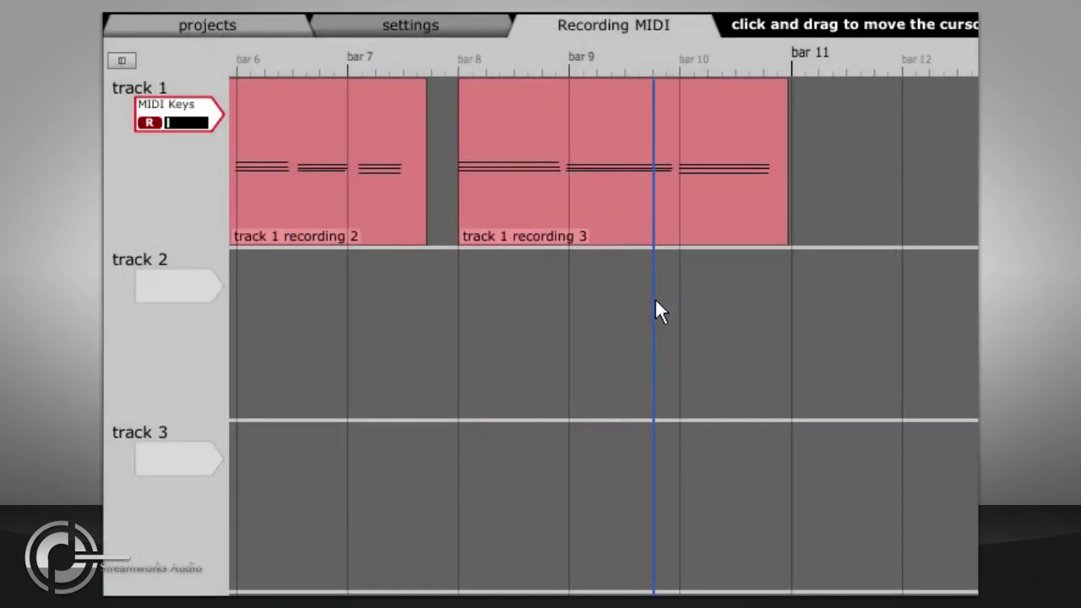
pyautogui.press('r')
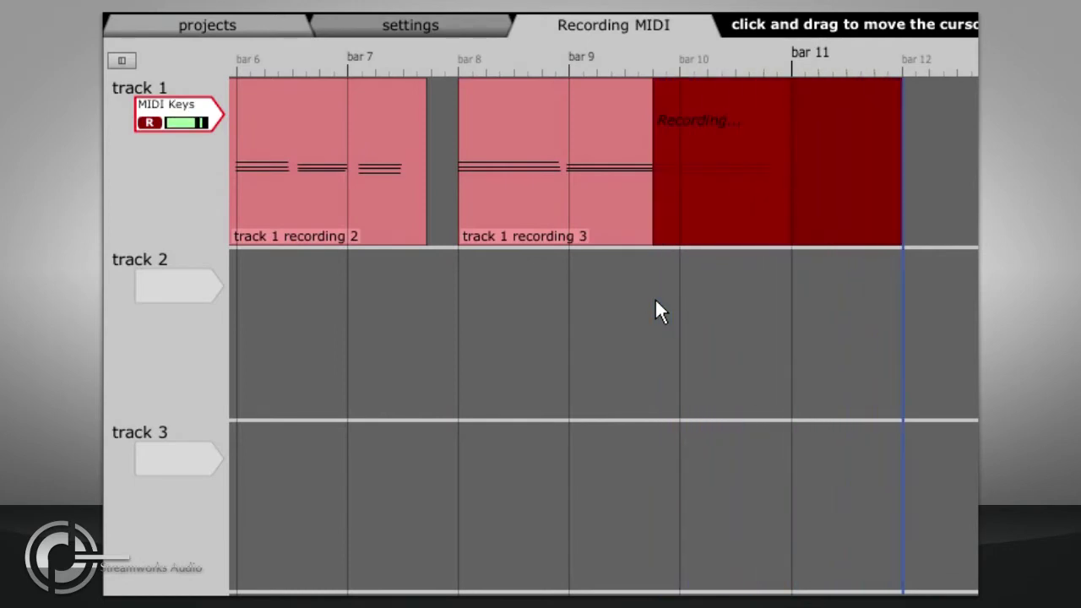
pyautogui.press('space')
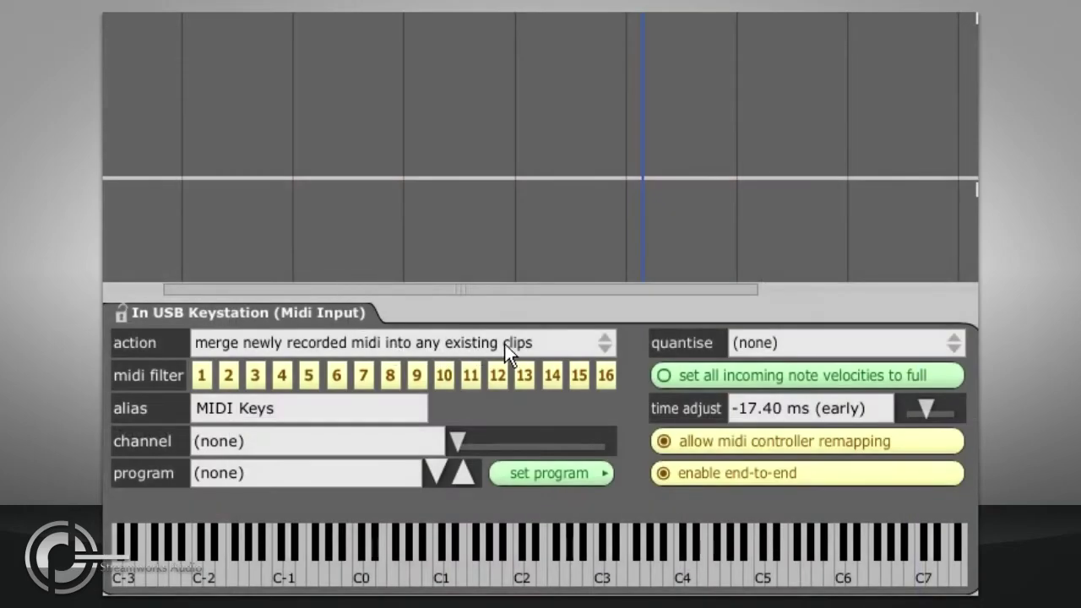
# Switch to 'overlay new clips containing newly recorded midi', record an overlay take, and shift it one bar later.
pyautogui.click(556, 344)
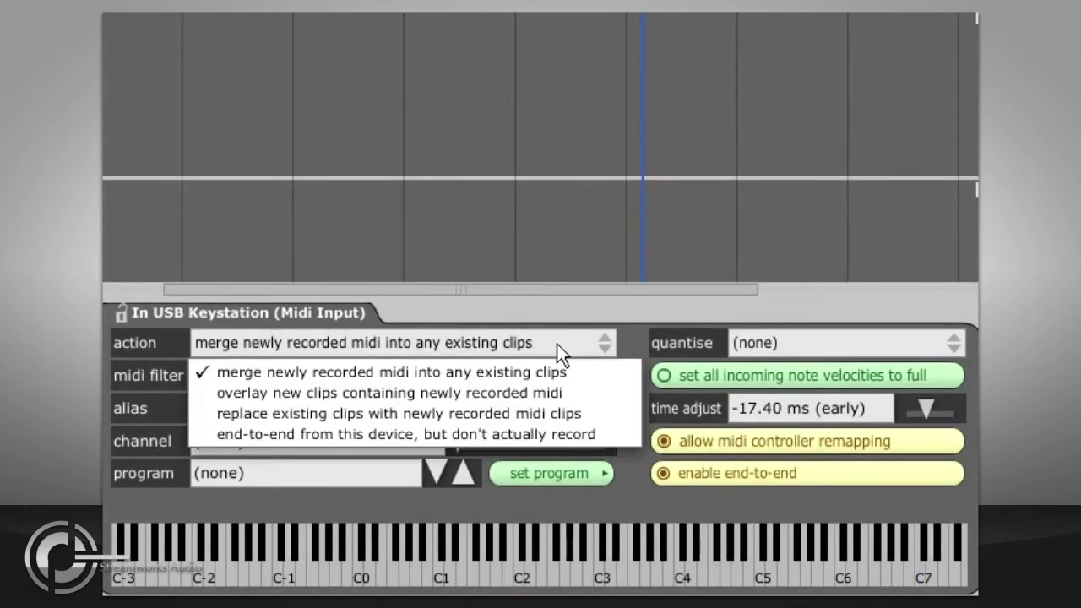
pyautogui.click(612, 394)
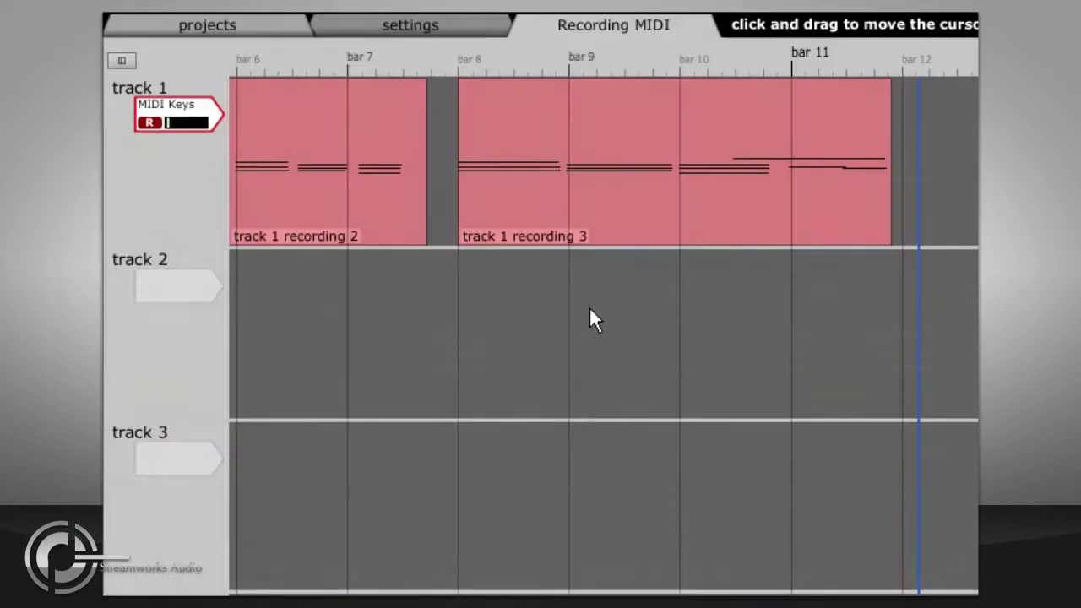
pyautogui.moveTo(589, 306); pyautogui.dragTo(531, 299)
pyautogui.press('r')
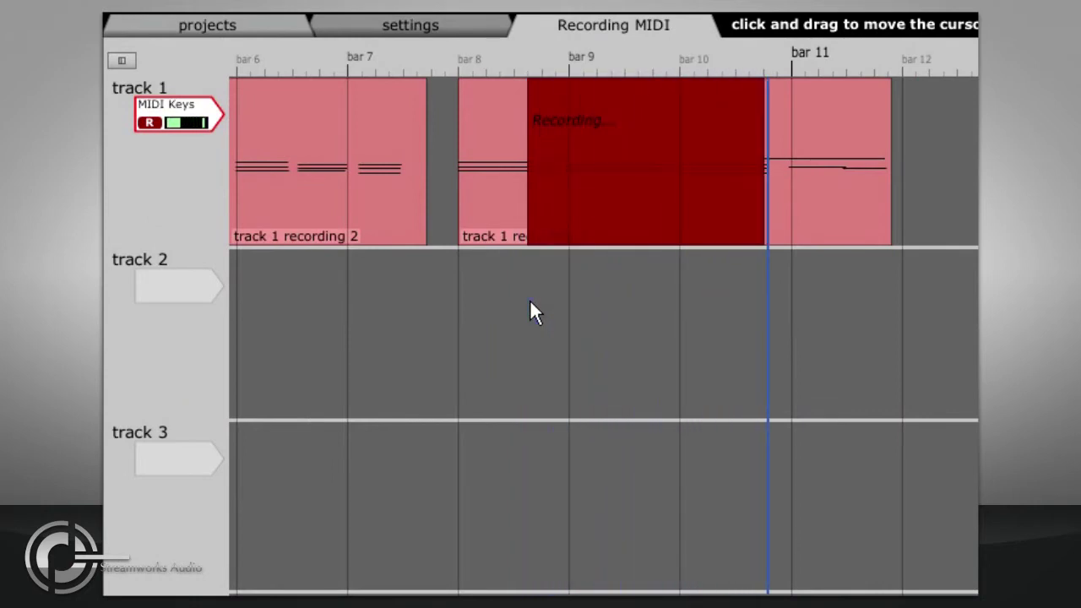
pyautogui.press('space')
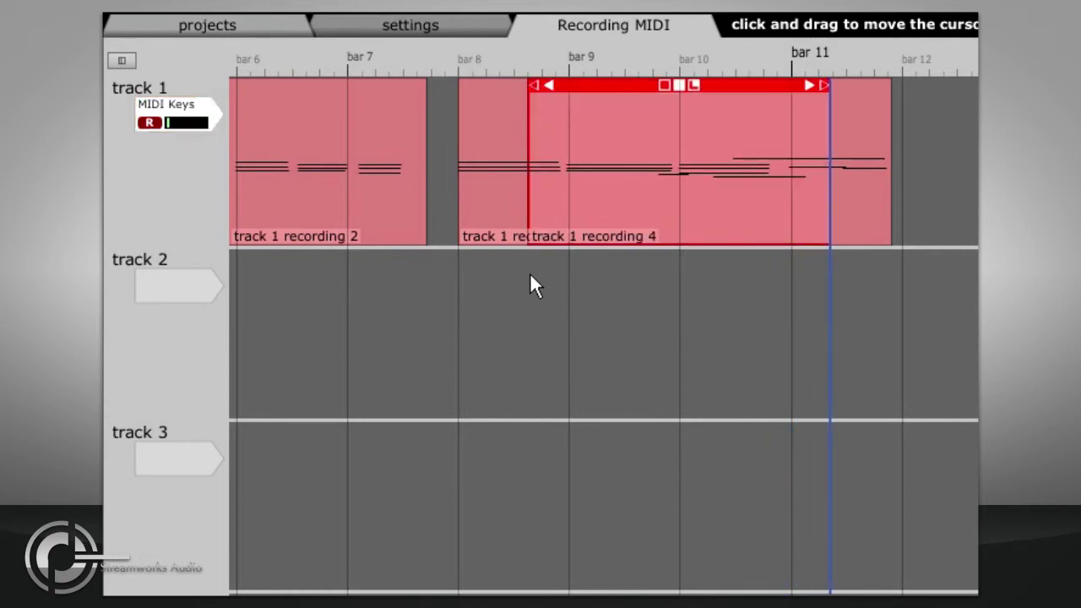
pyautogui.moveTo(586, 89); pyautogui.dragTo(580, 304)
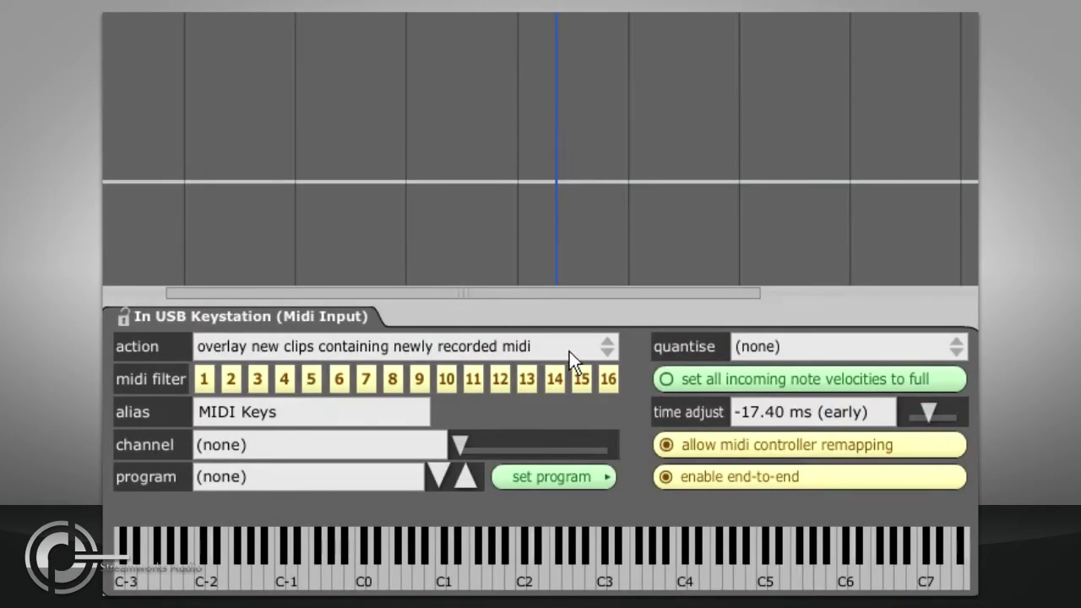
# Set the action to 'replace existing clips with newly recorded midi clips' and record a take.
pyautogui.click(569, 351)
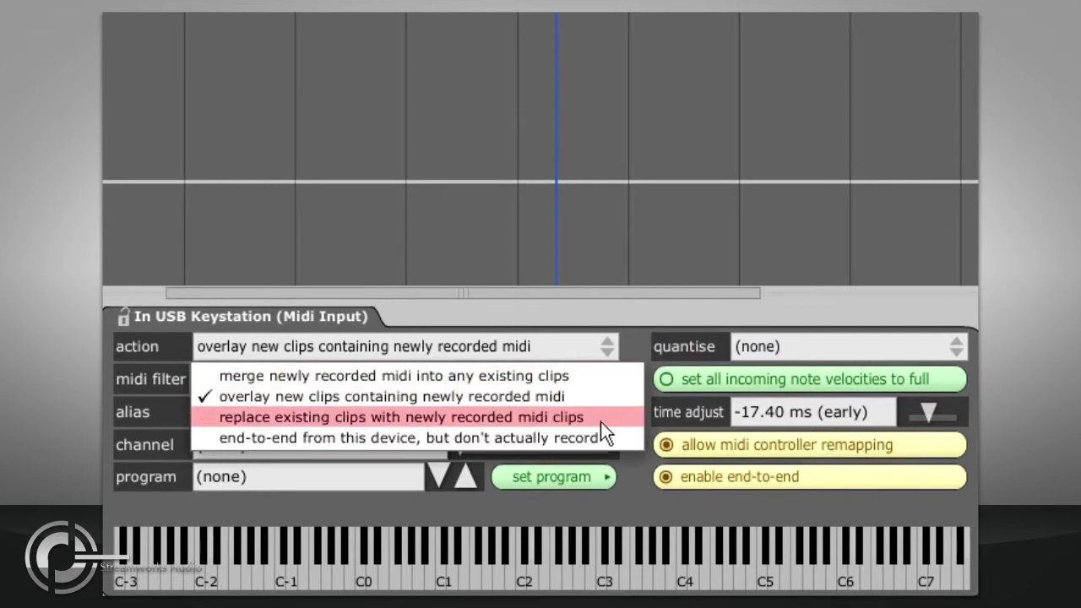
pyautogui.click(621, 429)
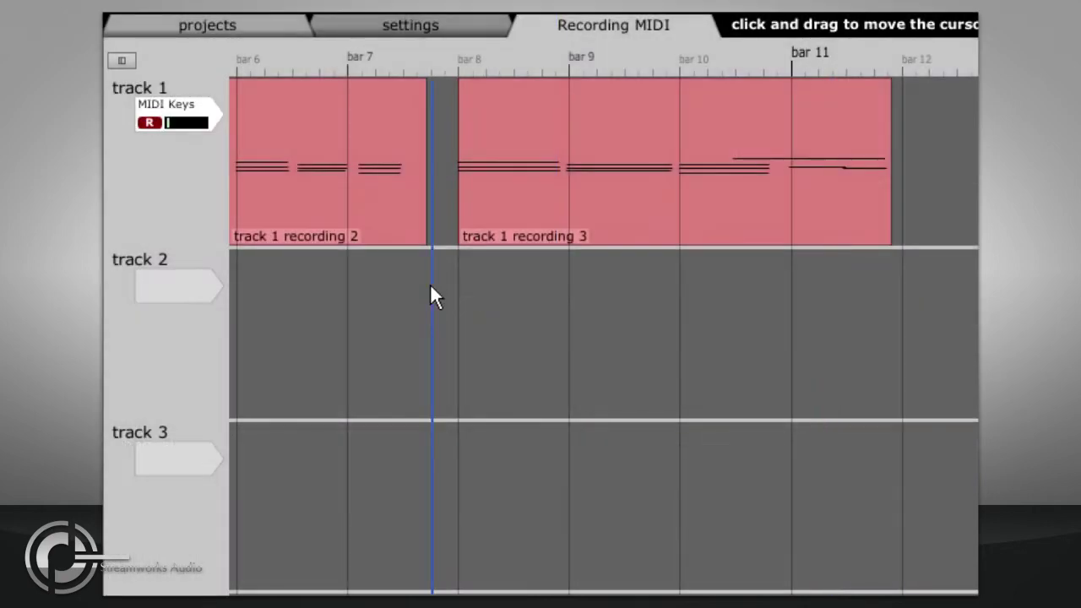
pyautogui.press('r')
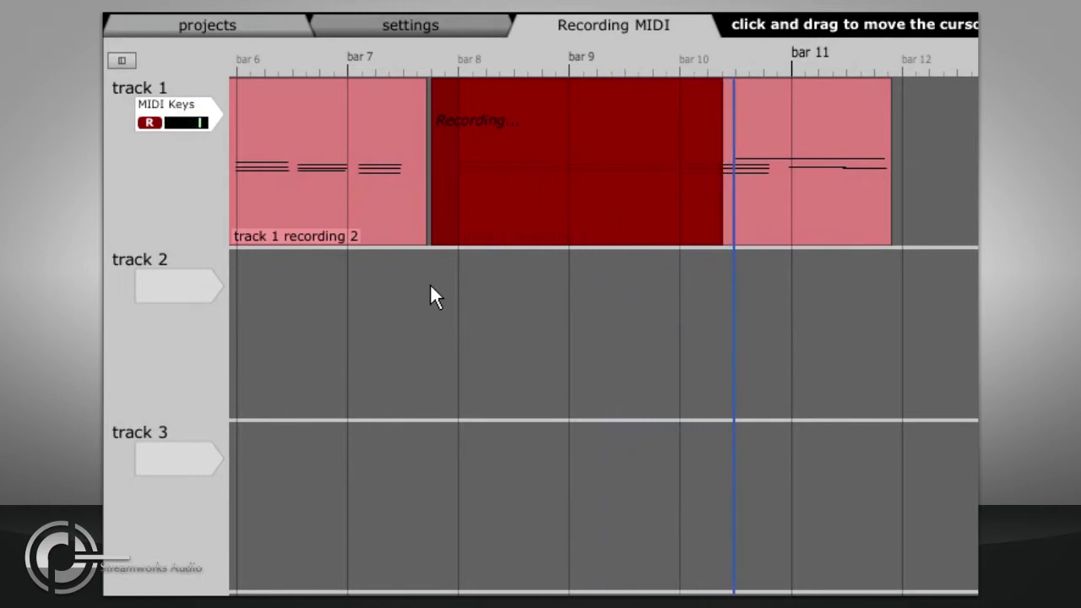
pyautogui.press('space')
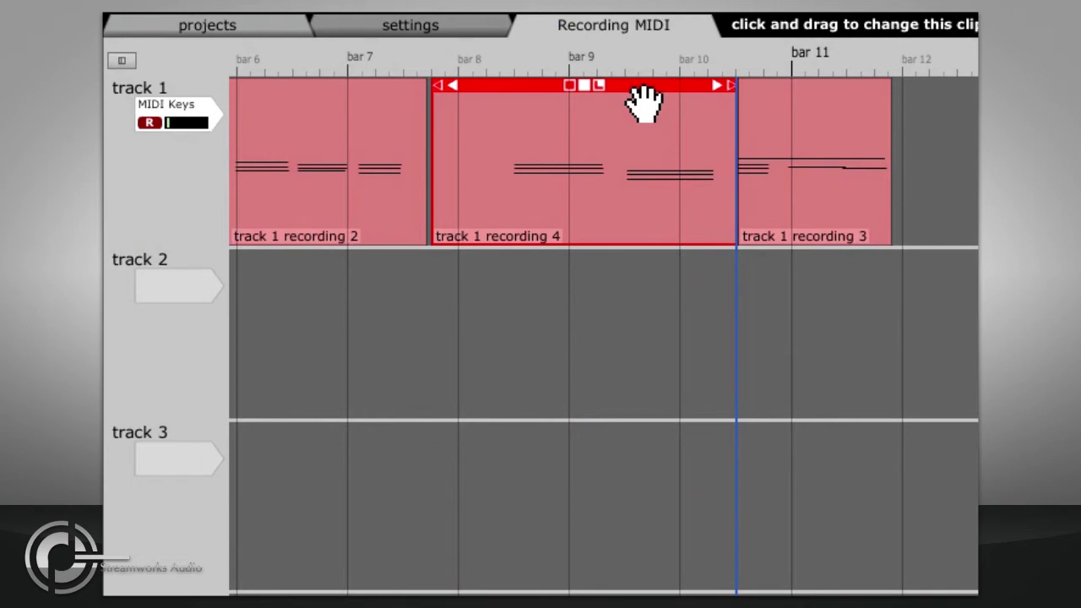
# Move recording 4 down to track 2 and stretch recording 3's start back to bar 8.
pyautogui.moveTo(643, 101); pyautogui.dragTo(644, 274)
pyautogui.click(764, 142)
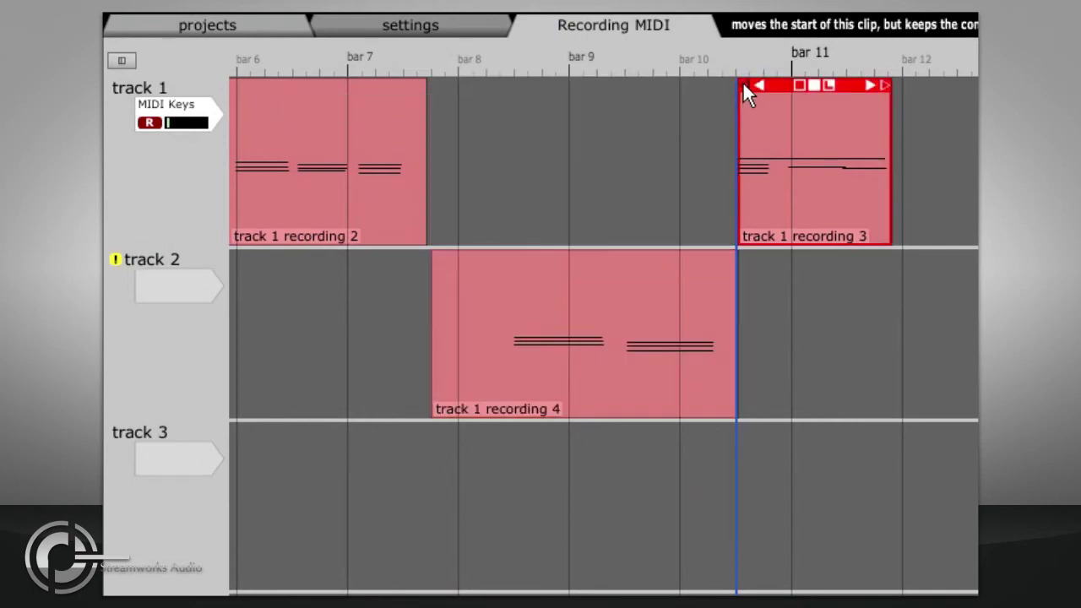
pyautogui.moveTo(743, 83); pyautogui.dragTo(434, 102)
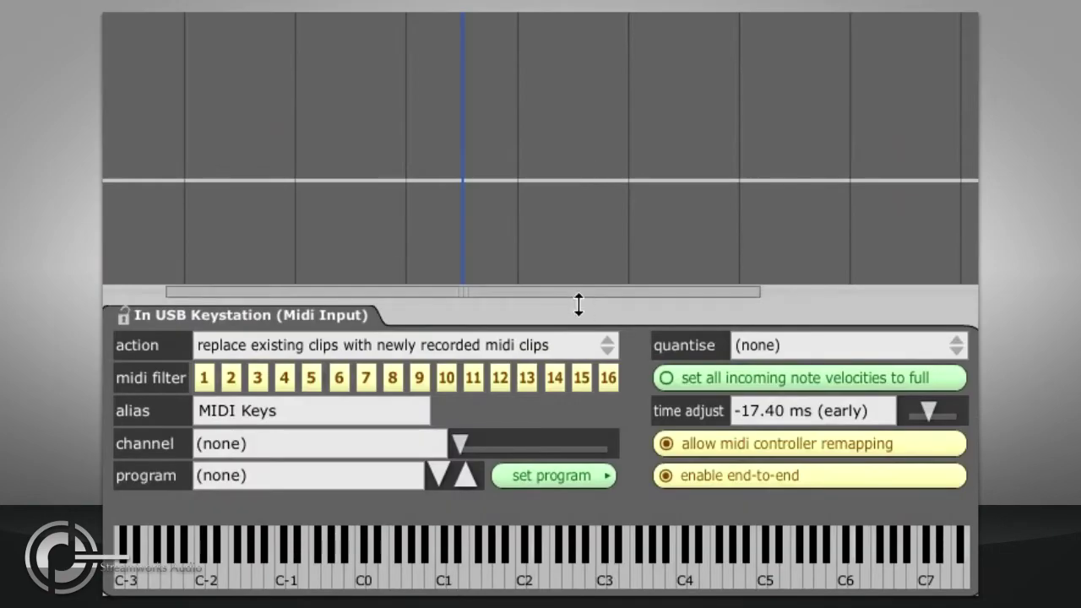
# Try the end-to-end action, turn looping on over bars 2–3, then revert the action to merging MIDI.
pyautogui.click(581, 347)
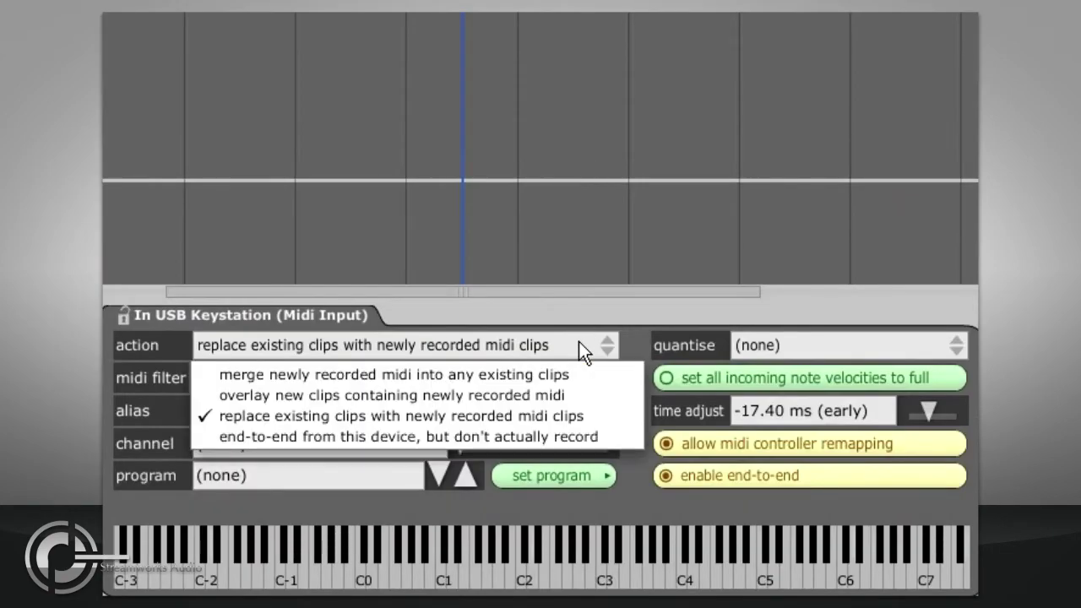
pyautogui.click(623, 440)
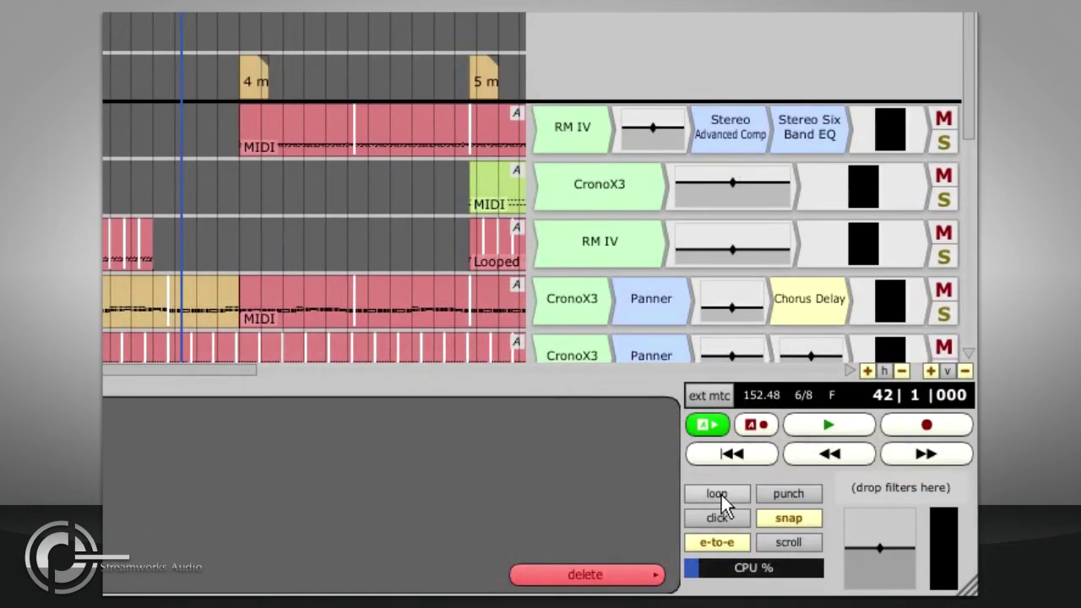
pyautogui.click(736, 495)
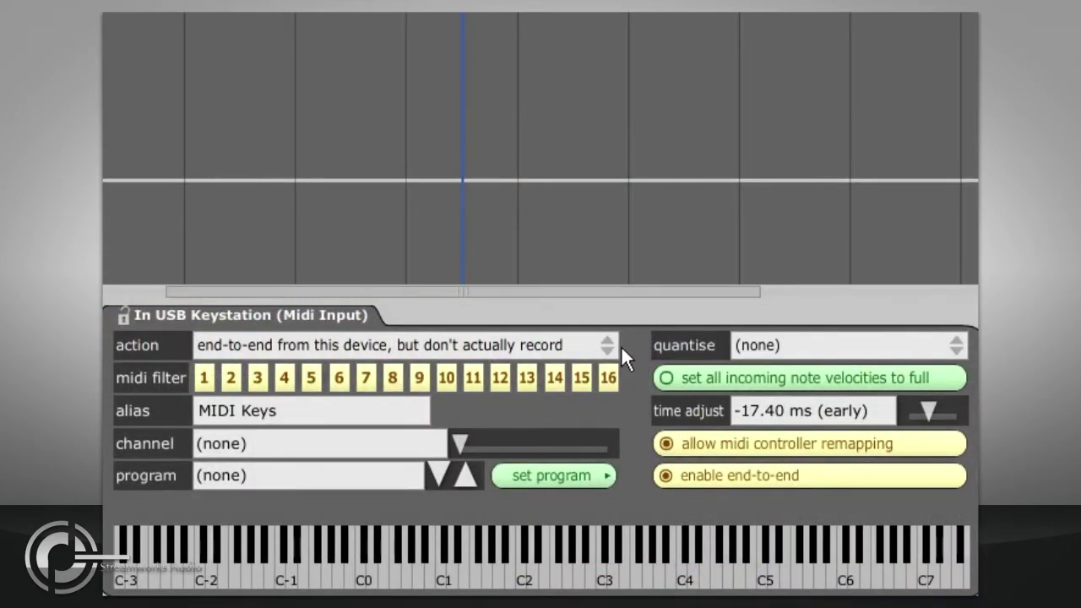
pyautogui.click(603, 347)
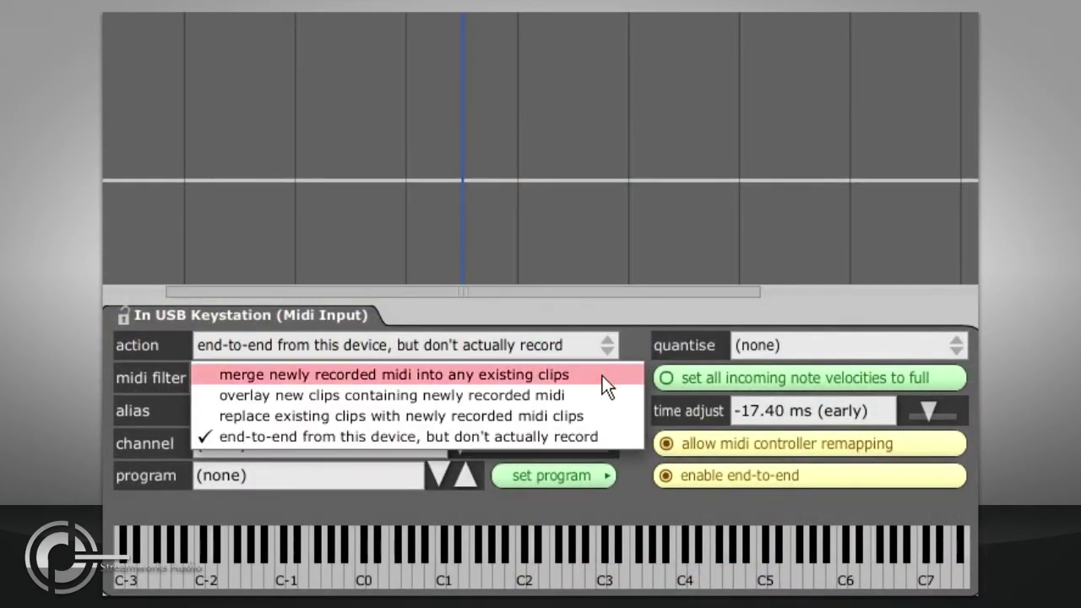
pyautogui.click(605, 381)
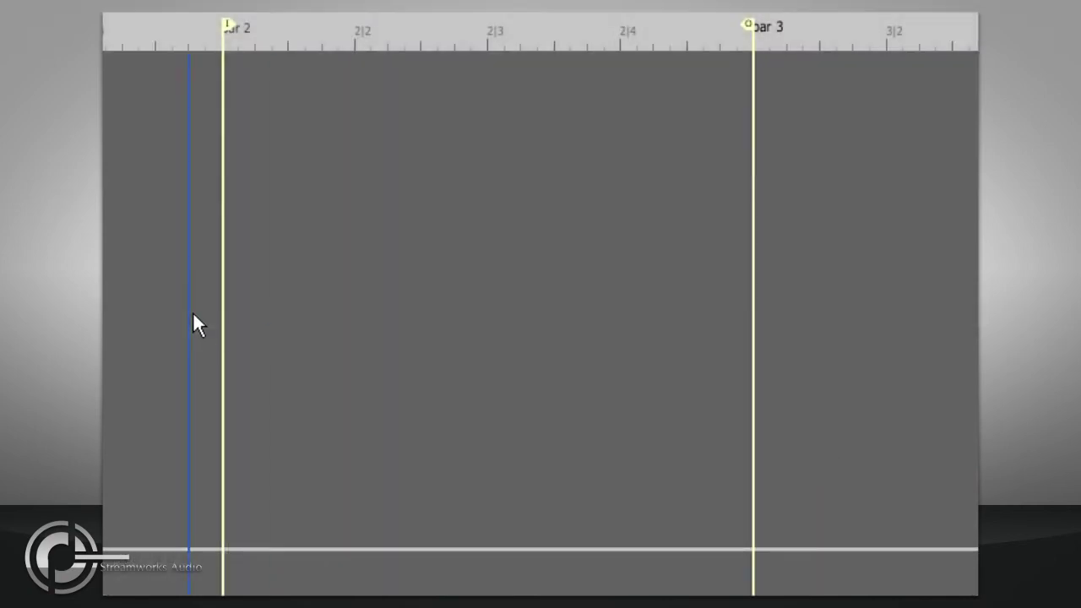
# Loop-record MIDI takes over bar 2–3, then stop and view the recorded notes.
pyautogui.press('r')
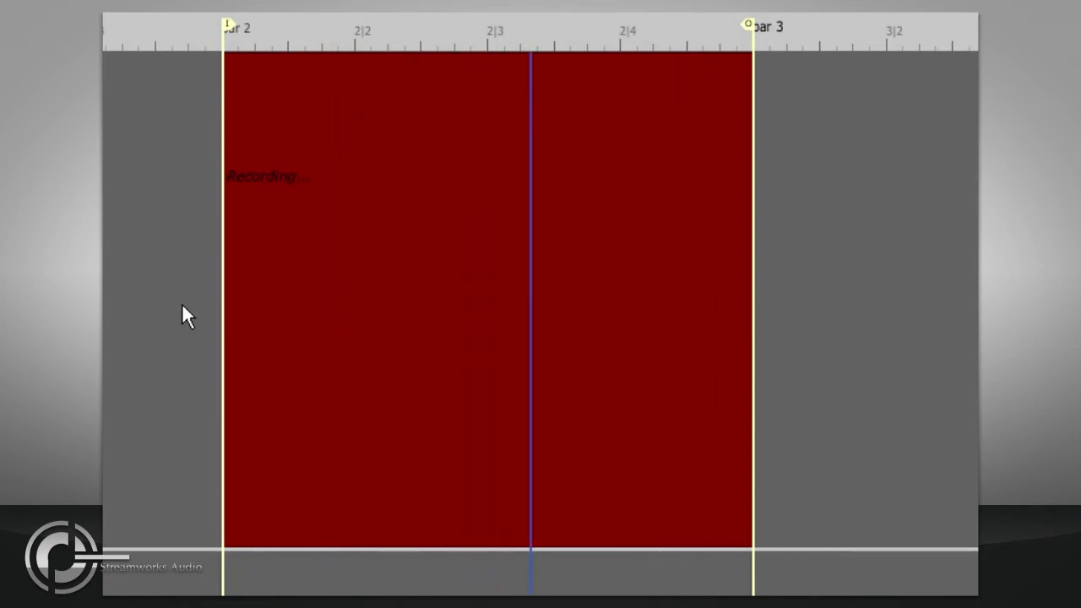
pyautogui.press('space')
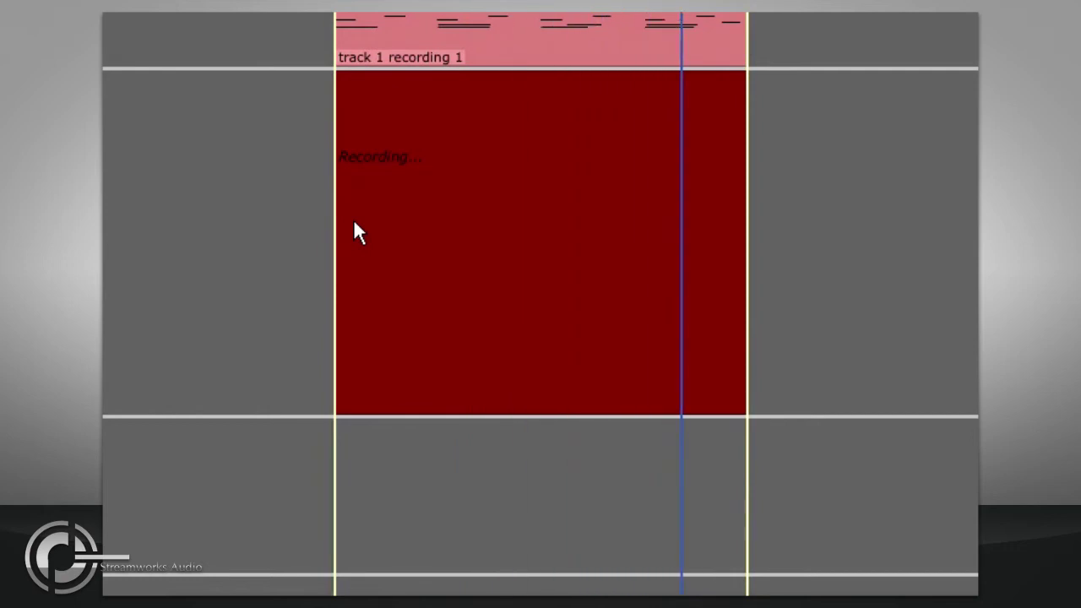
pyautogui.click(354, 224)
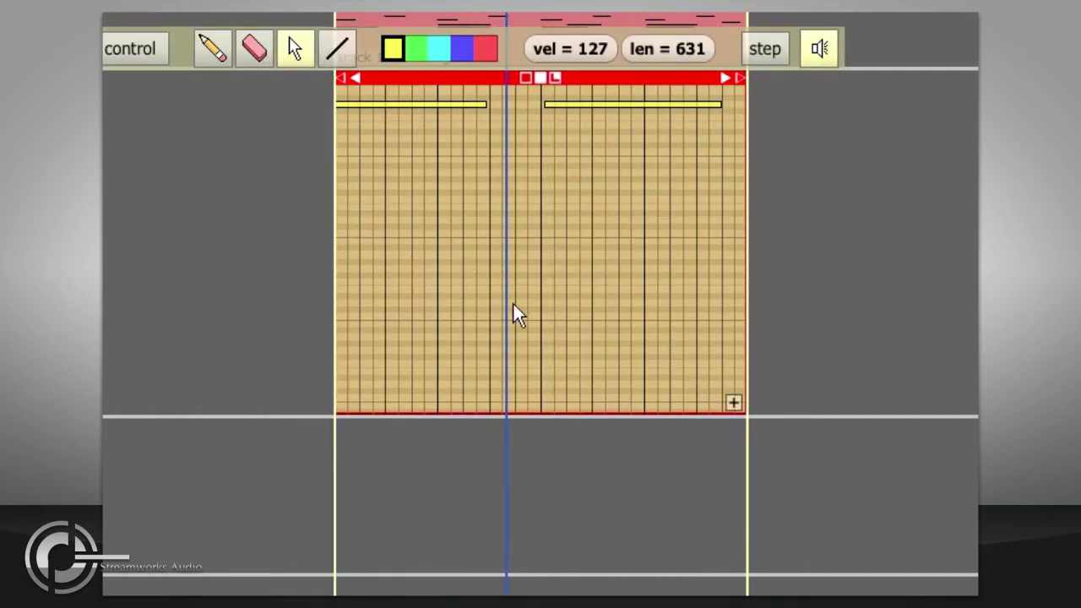
# Play the recorded loop, audition take #1, then switch the clip back to take #2.
pyautogui.scroll(2, 565, 338)
pyautogui.scroll(4, 524, 245)
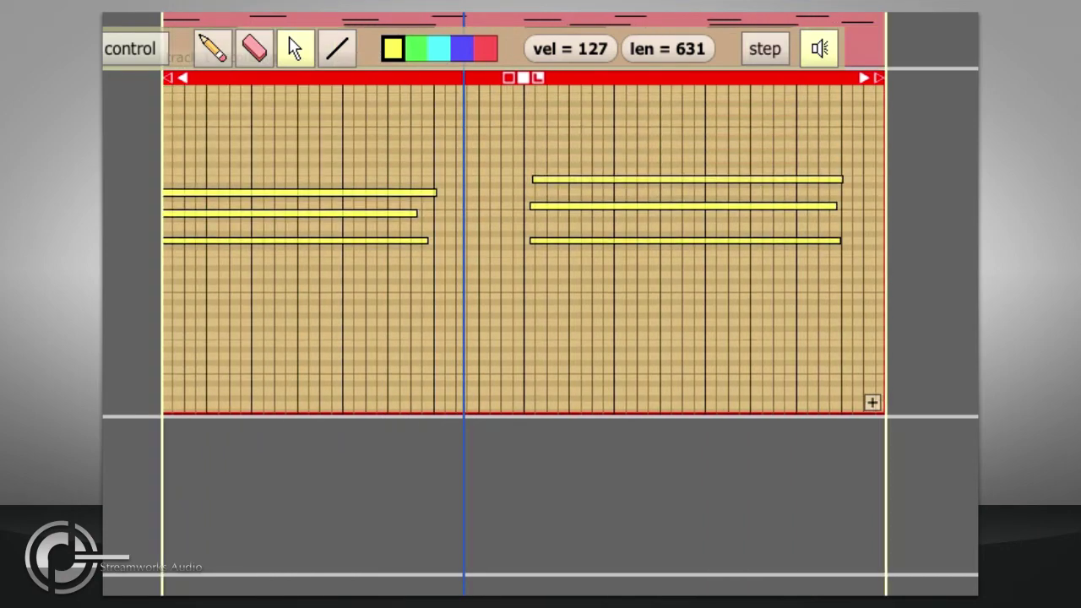
pyautogui.click(130, 441)
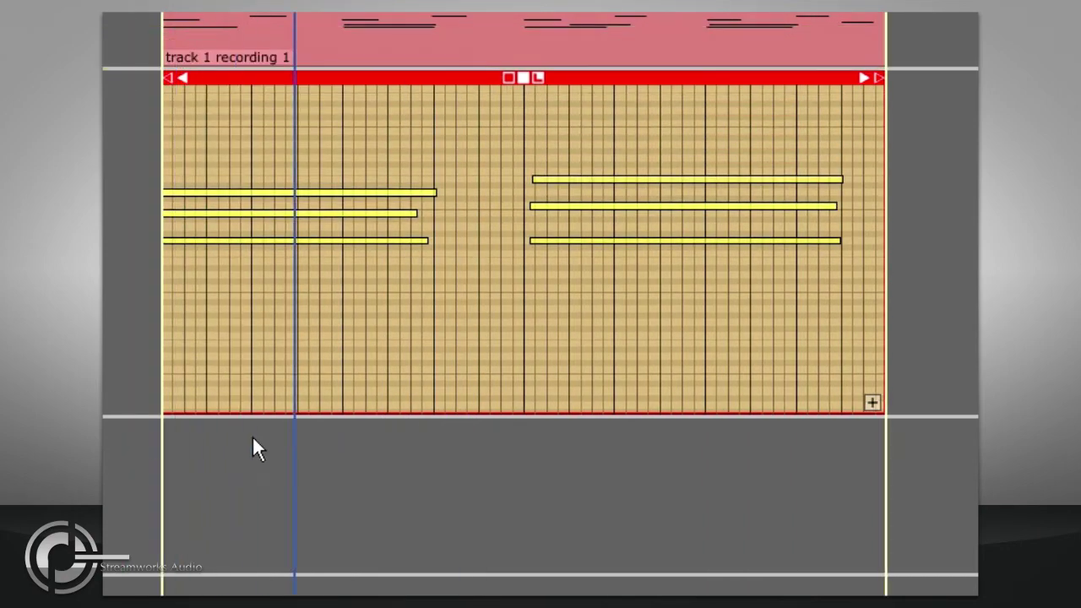
pyautogui.click(871, 402)
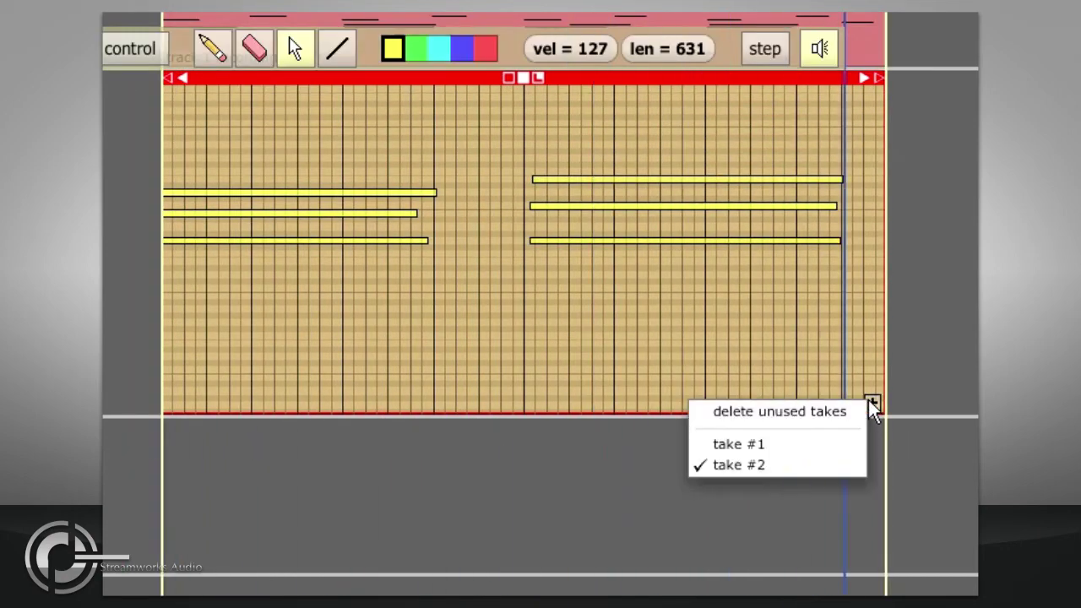
pyautogui.click(834, 445)
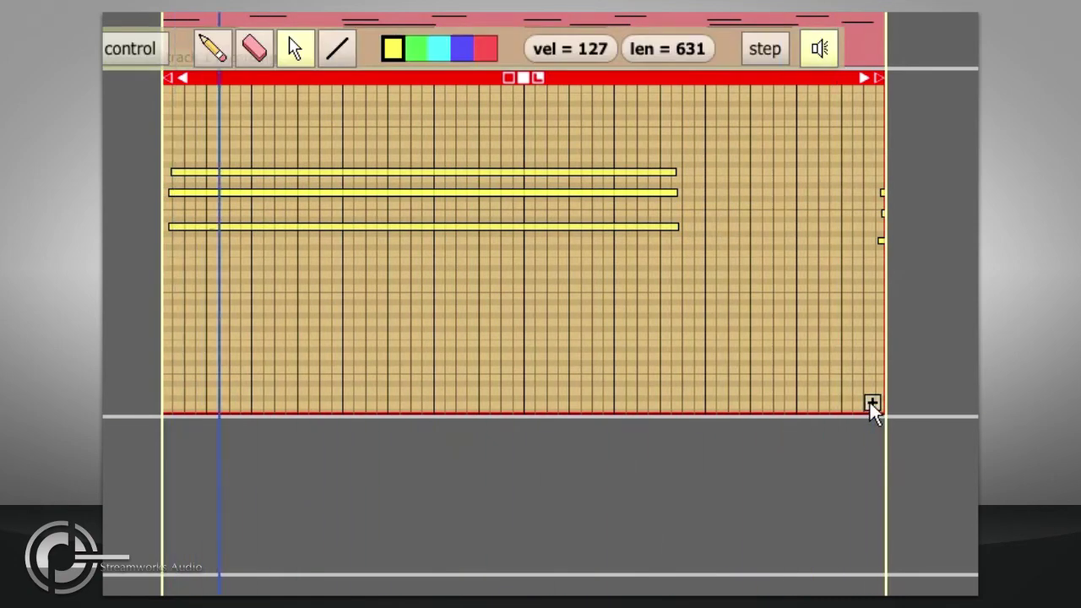
pyautogui.click(872, 402)
pyautogui.click(829, 468)
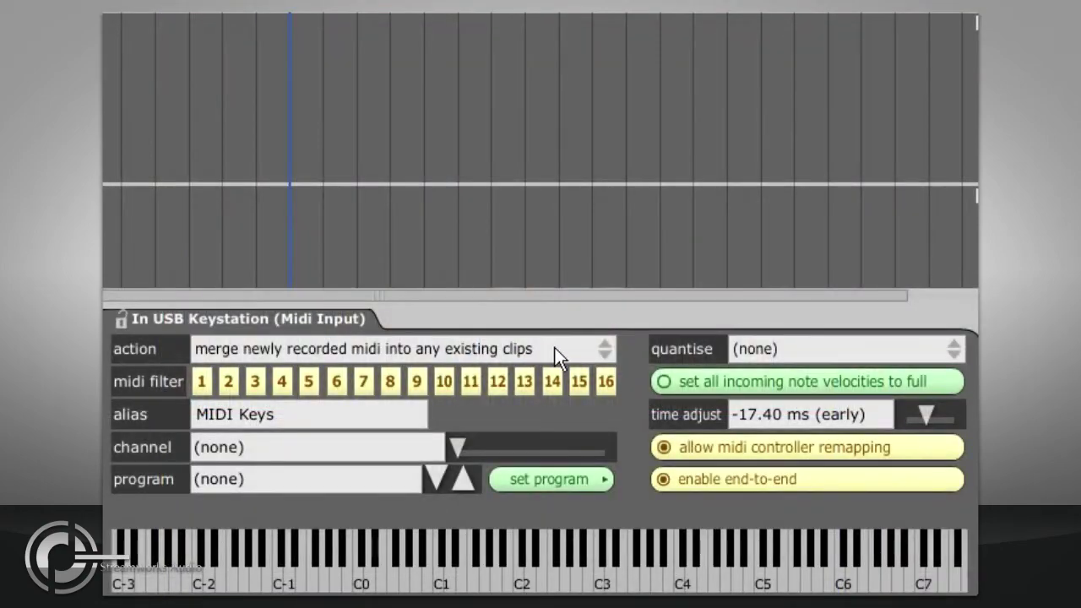
pyautogui.click(554, 347)
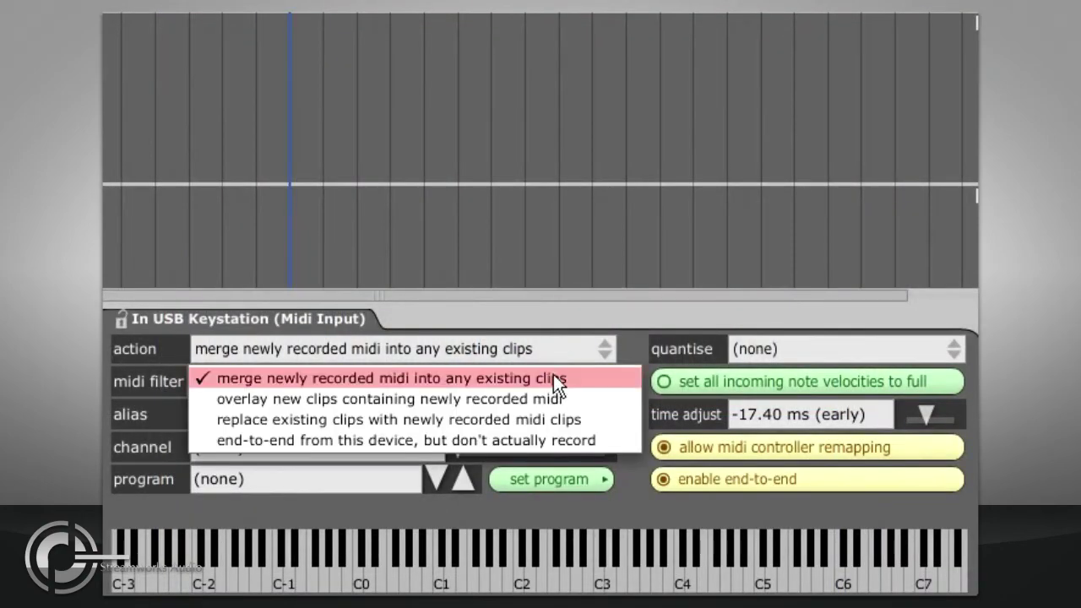
# Keep 'merge newly recorded midi' as the recording action and set the clip to take #2.
pyautogui.click(609, 377)
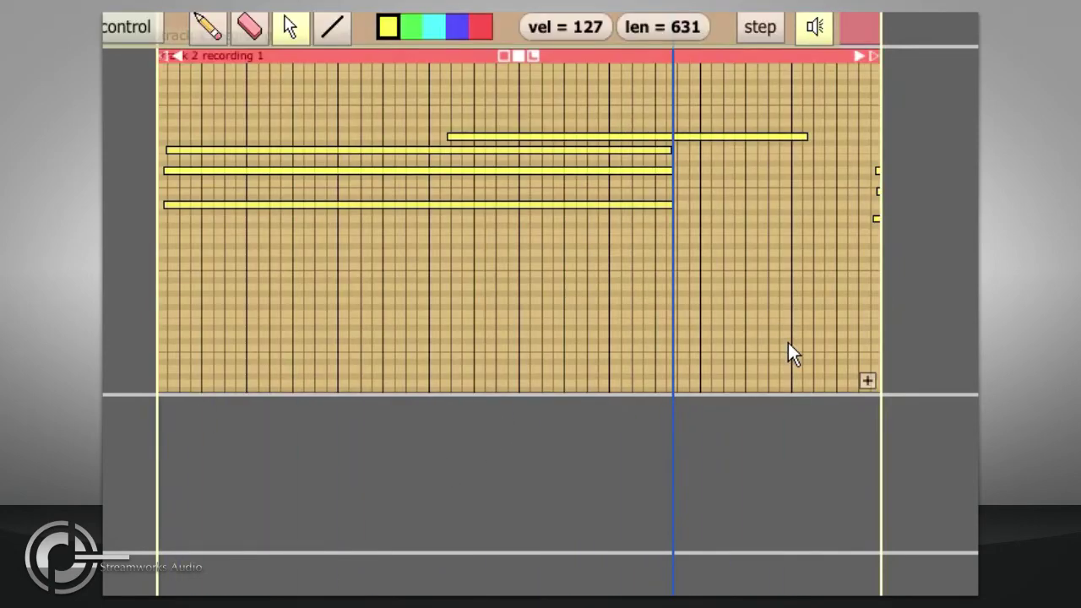
pyautogui.click(867, 380)
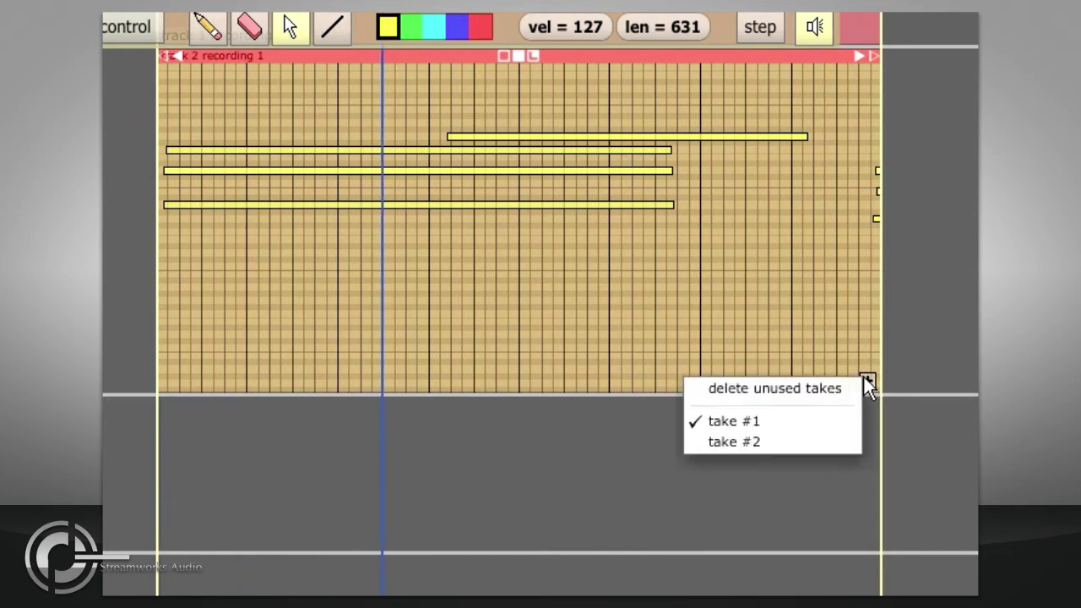
pyautogui.click(810, 442)
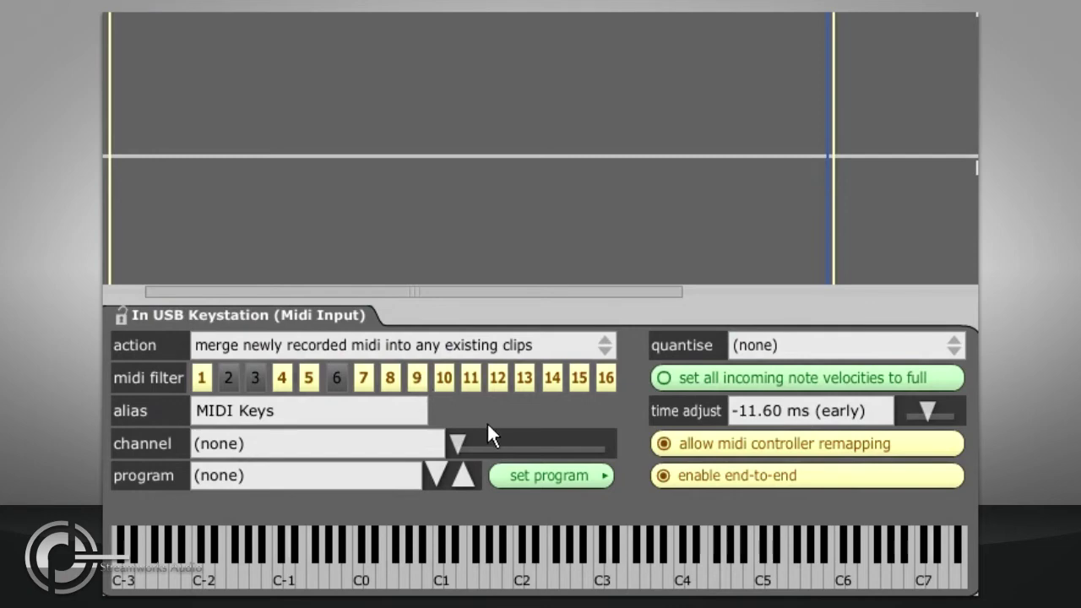
# Leave the input channel at none and step the program to bank 1: 3 (Analog Brass 01).
pyautogui.moveTo(459, 442); pyautogui.dragTo(548, 444)
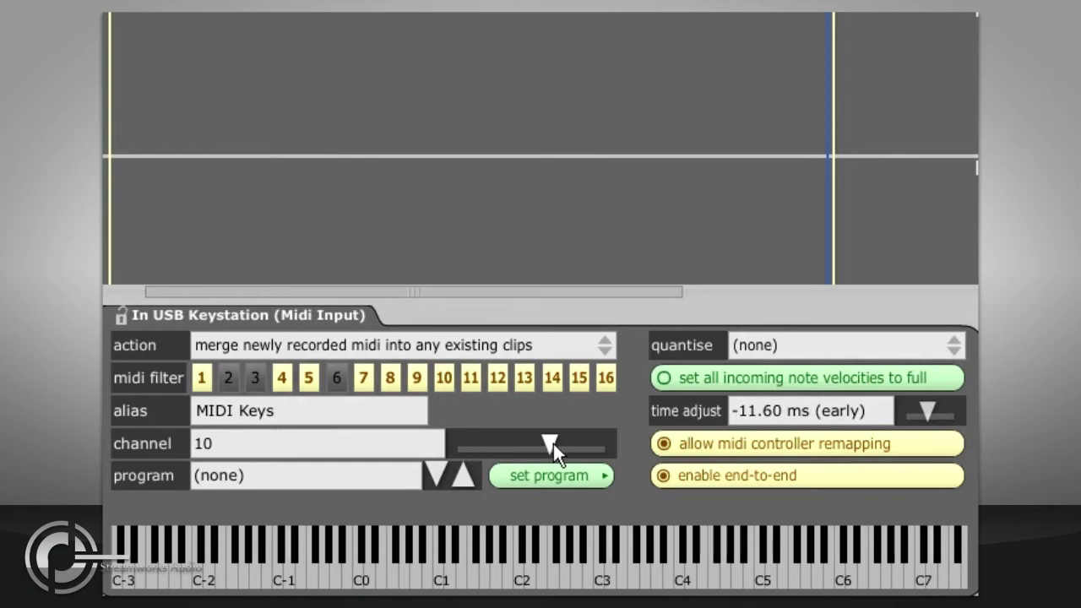
pyautogui.moveTo(553, 443); pyautogui.dragTo(444, 438)
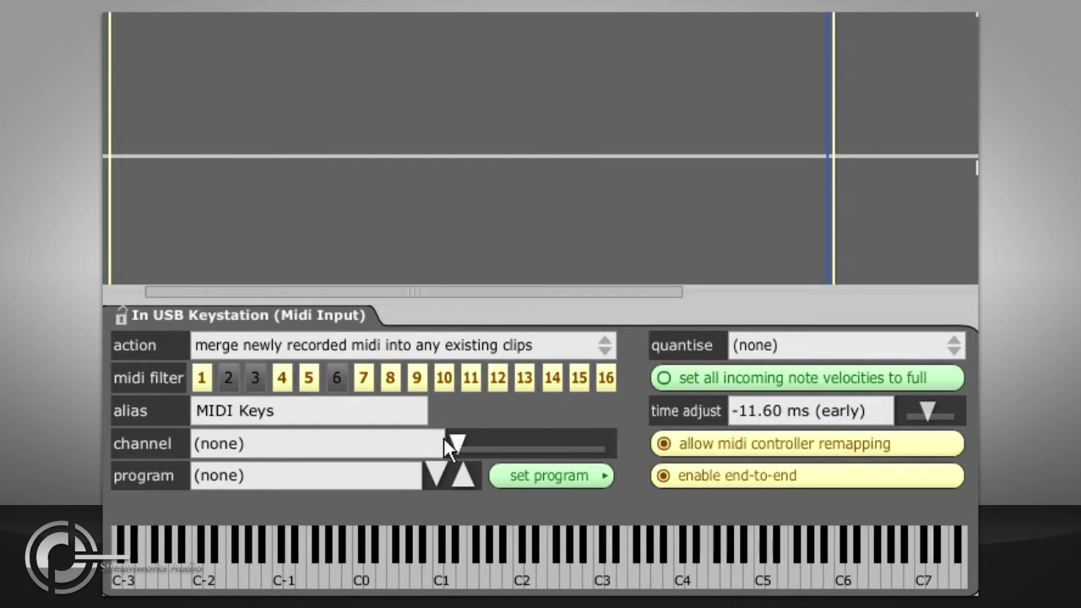
pyautogui.click(462, 478)
pyautogui.click(462, 478)
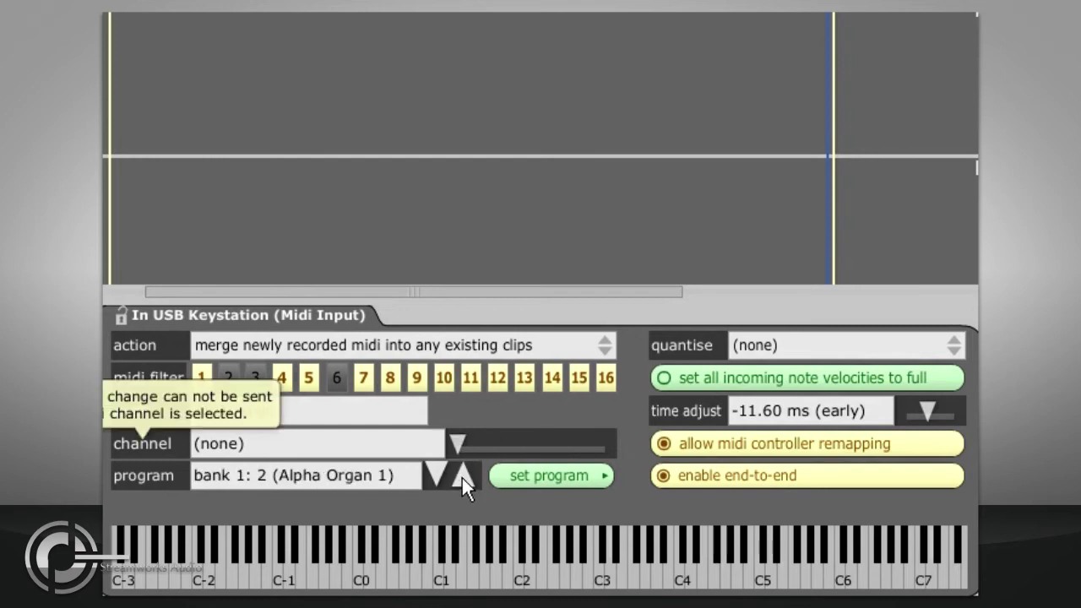
pyautogui.click(462, 478)
pyautogui.click(525, 477)
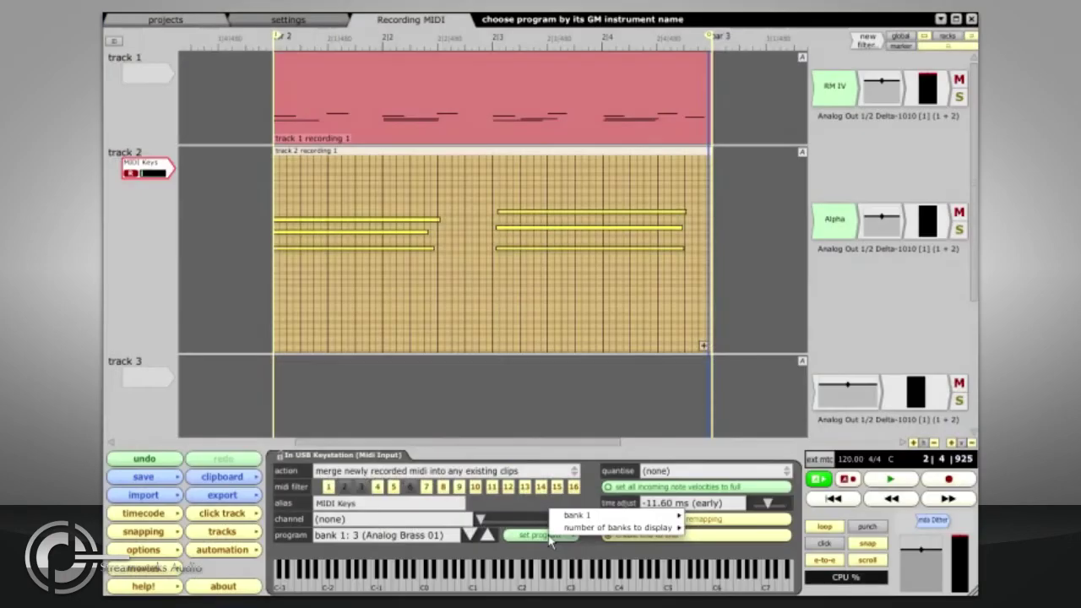
pyautogui.moveTo(564, 517)
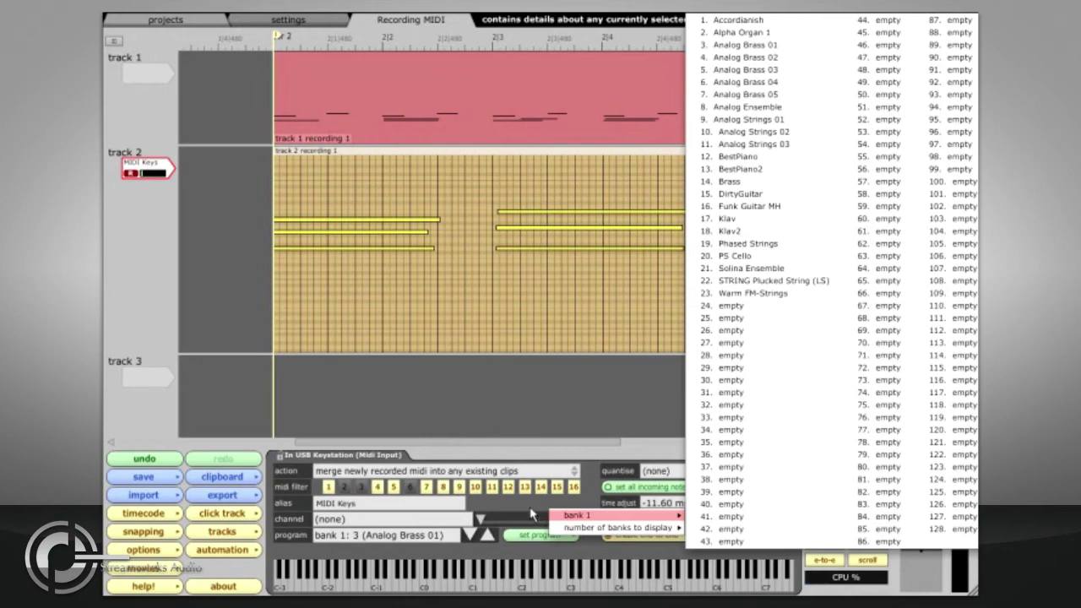
pyautogui.click(533, 515)
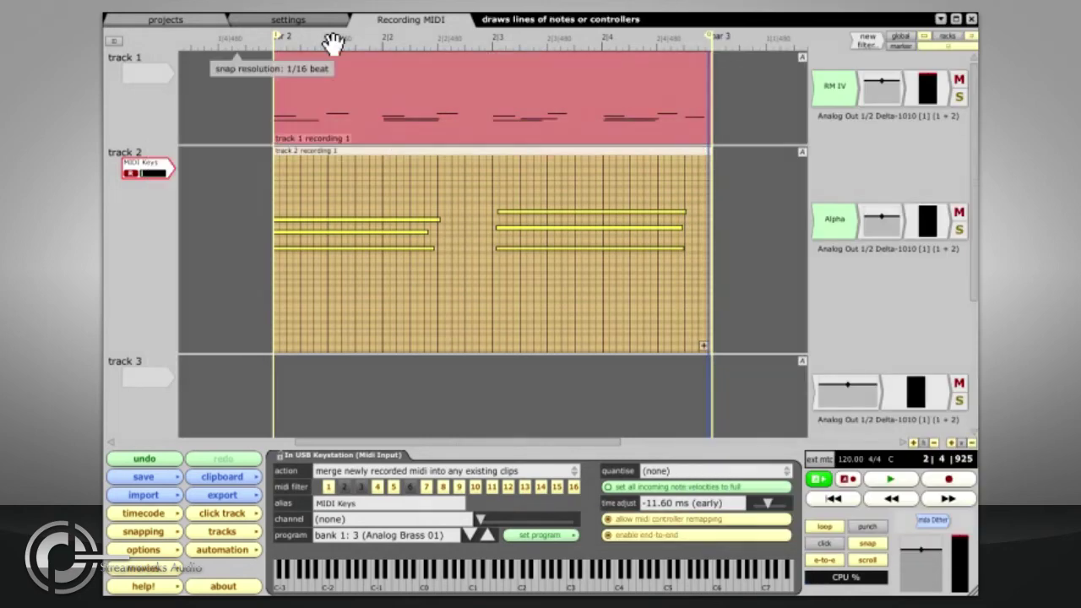
# In MIDI device settings, set the Out-A USB MidiSport 2x2 output to custom program names.
pyautogui.click(288, 19)
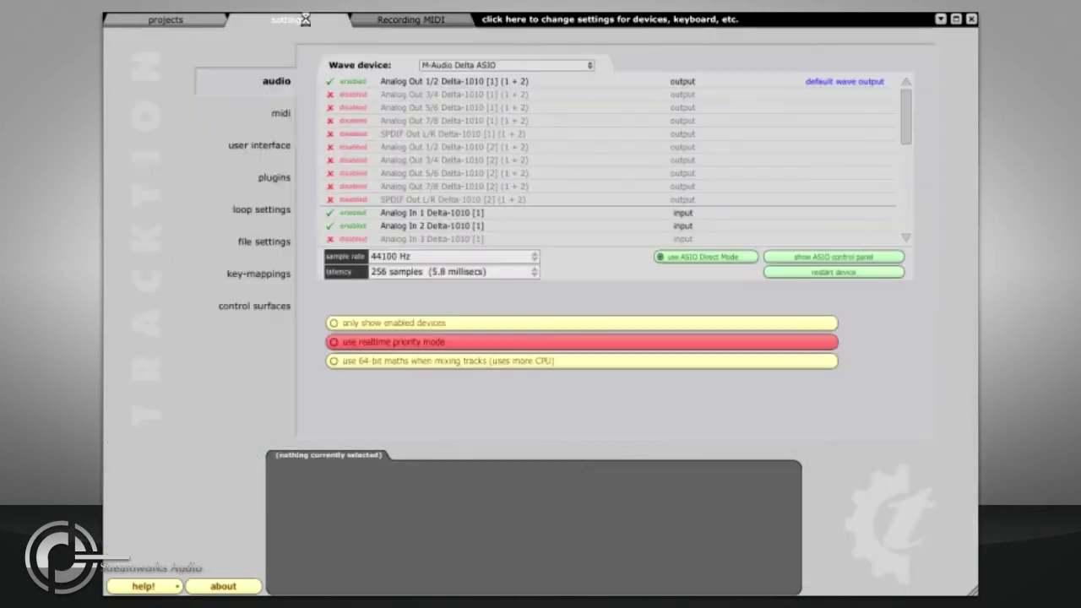
pyautogui.click(272, 119)
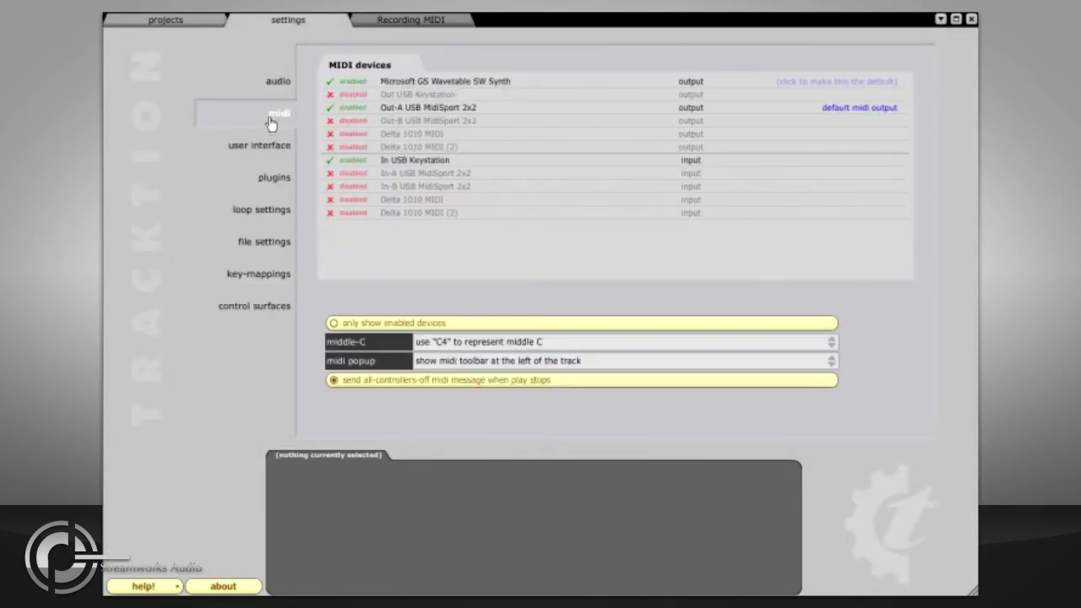
pyautogui.click(444, 107)
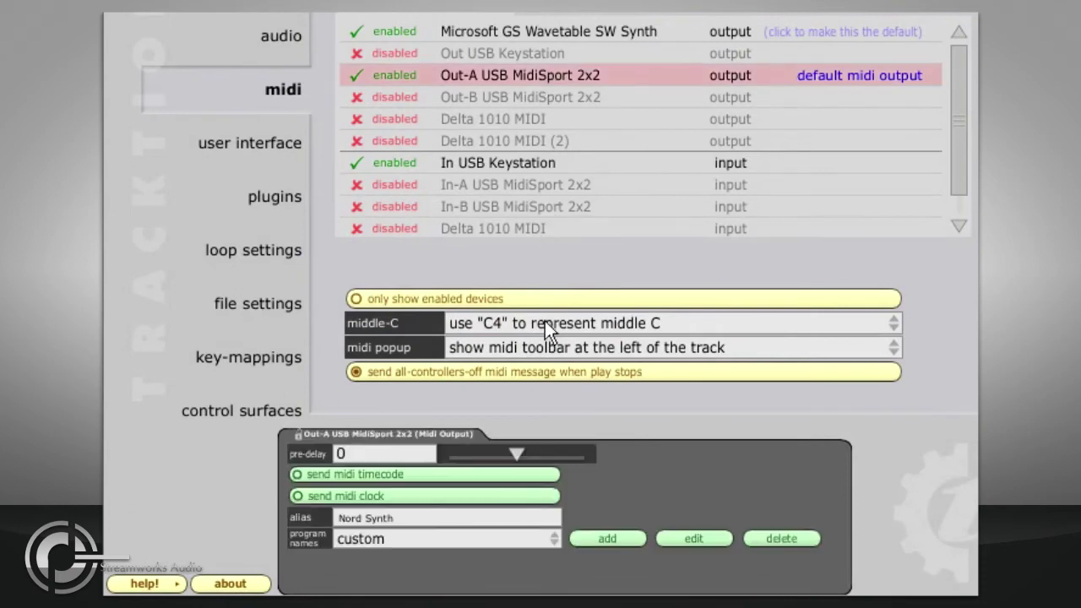
pyautogui.click(504, 545)
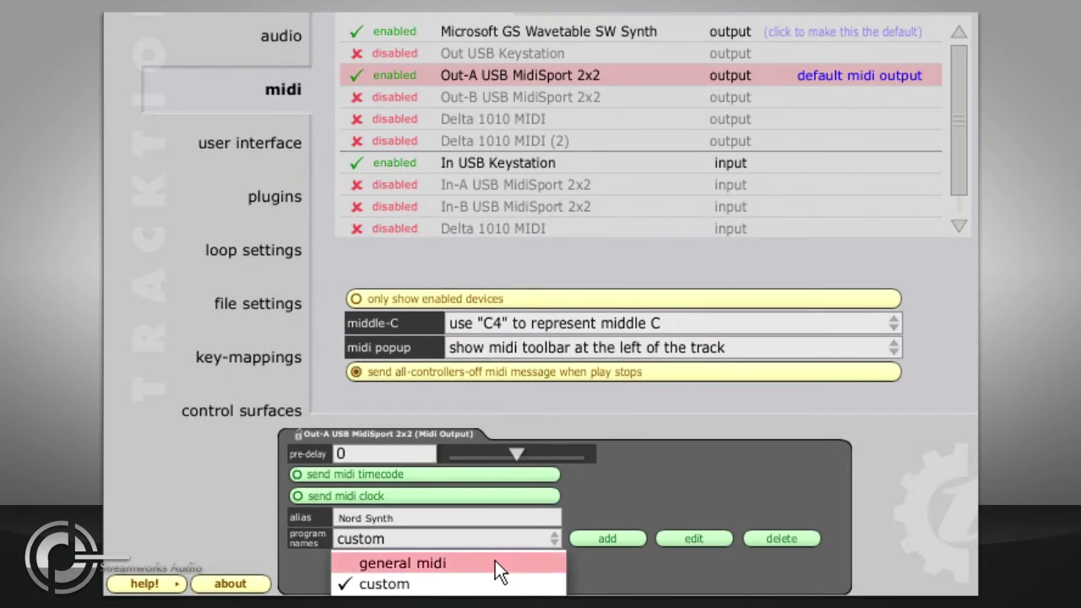
pyautogui.click(495, 563)
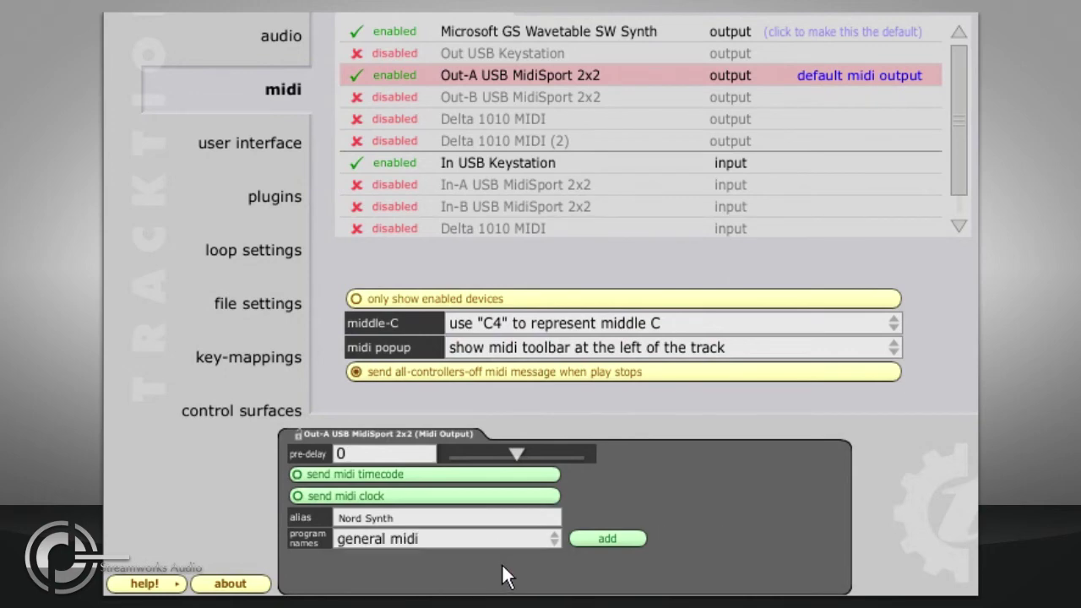
pyautogui.click(502, 544)
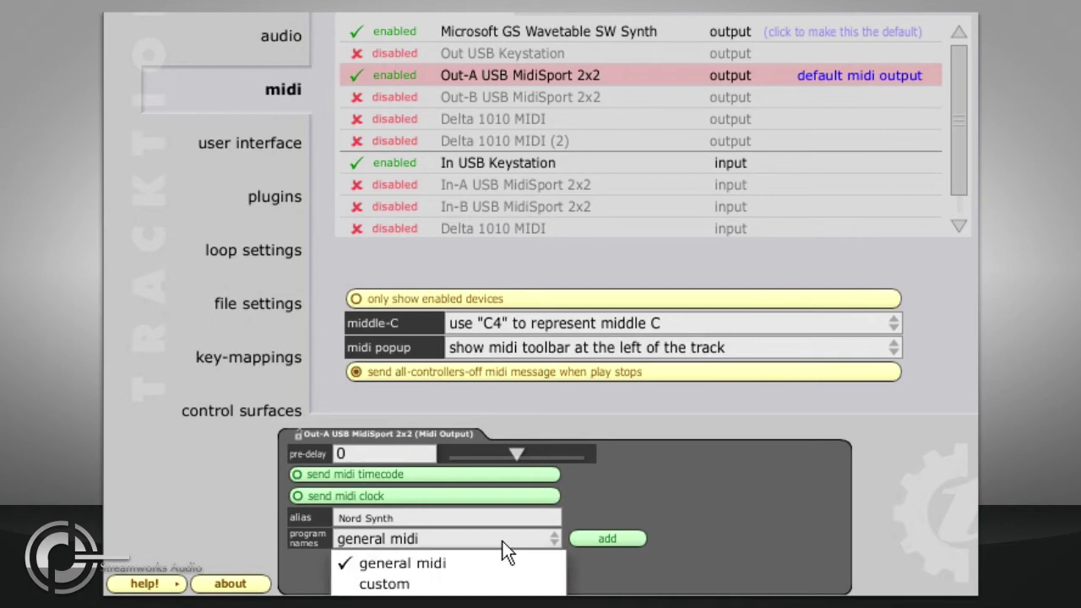
pyautogui.click(478, 584)
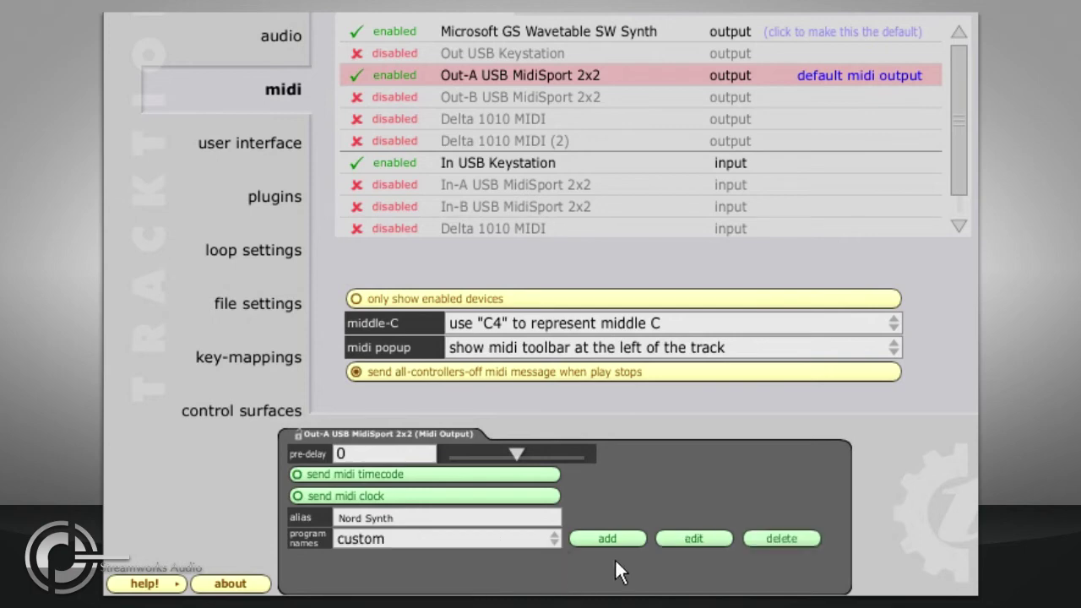
# Edit custom bank 1 to MSB 3 and LSB 3, and confirm the changes.
pyautogui.click(666, 536)
pyautogui.click(608, 90)
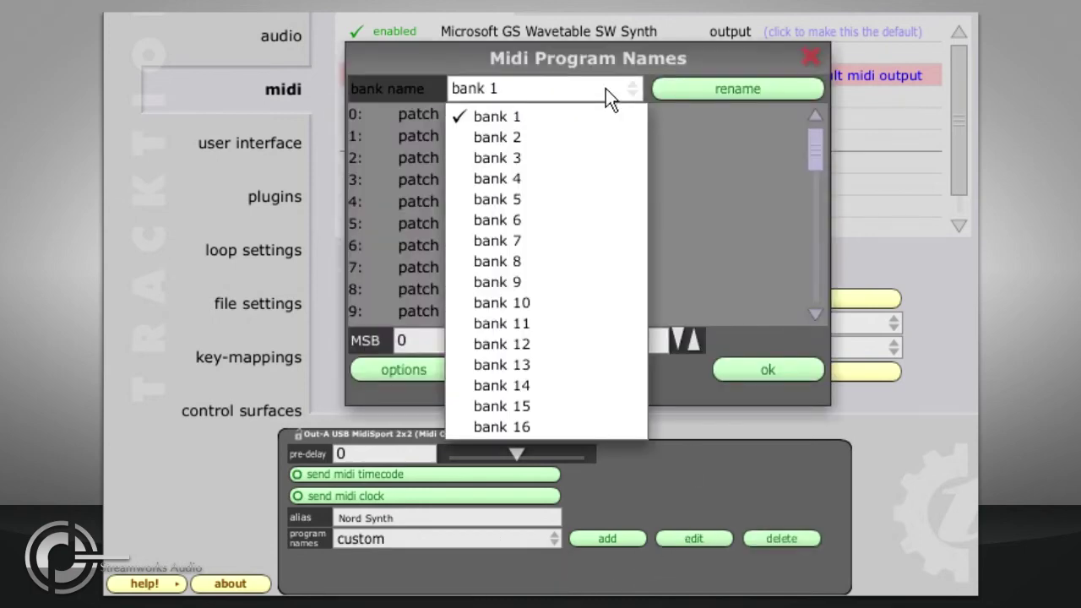
pyautogui.click(816, 159)
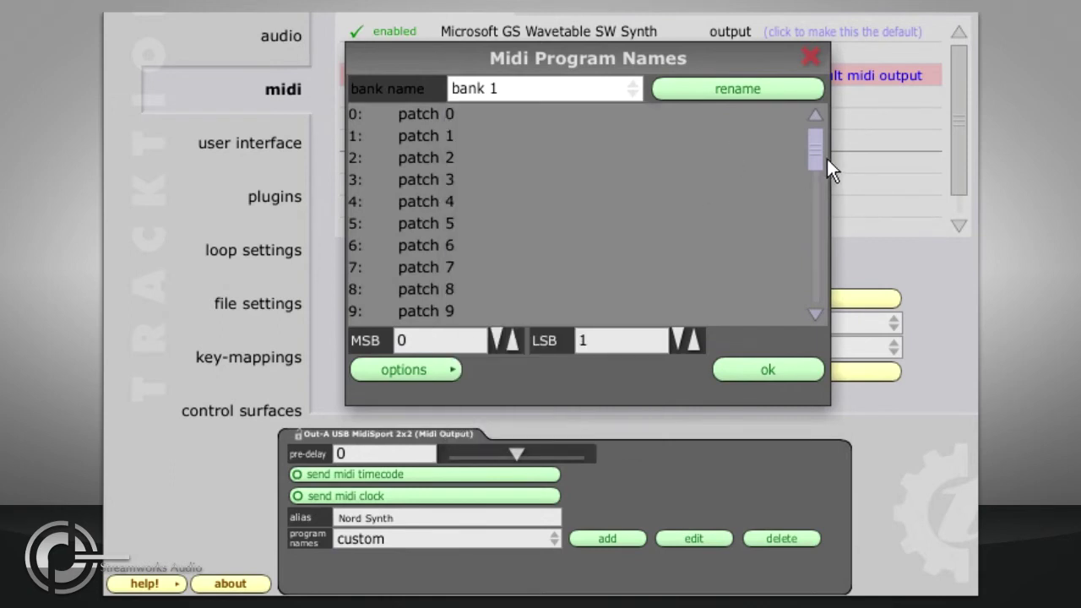
pyautogui.moveTo(816, 159); pyautogui.dragTo(804, 139)
pyautogui.click(748, 91)
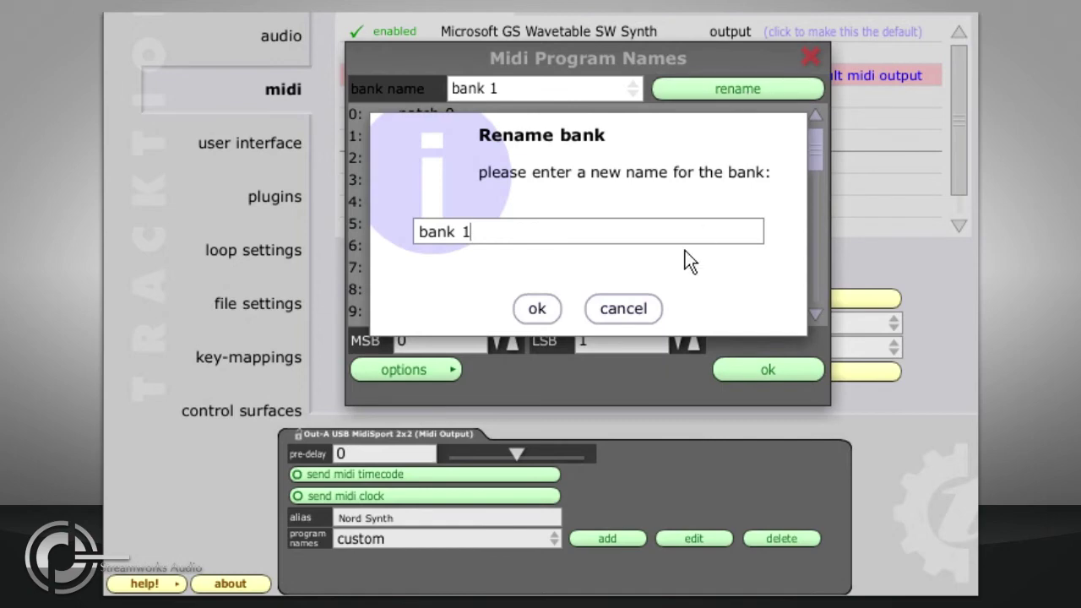
pyautogui.click(534, 311)
pyautogui.click(512, 345)
pyautogui.click(512, 343)
pyautogui.click(512, 343)
pyautogui.click(695, 340)
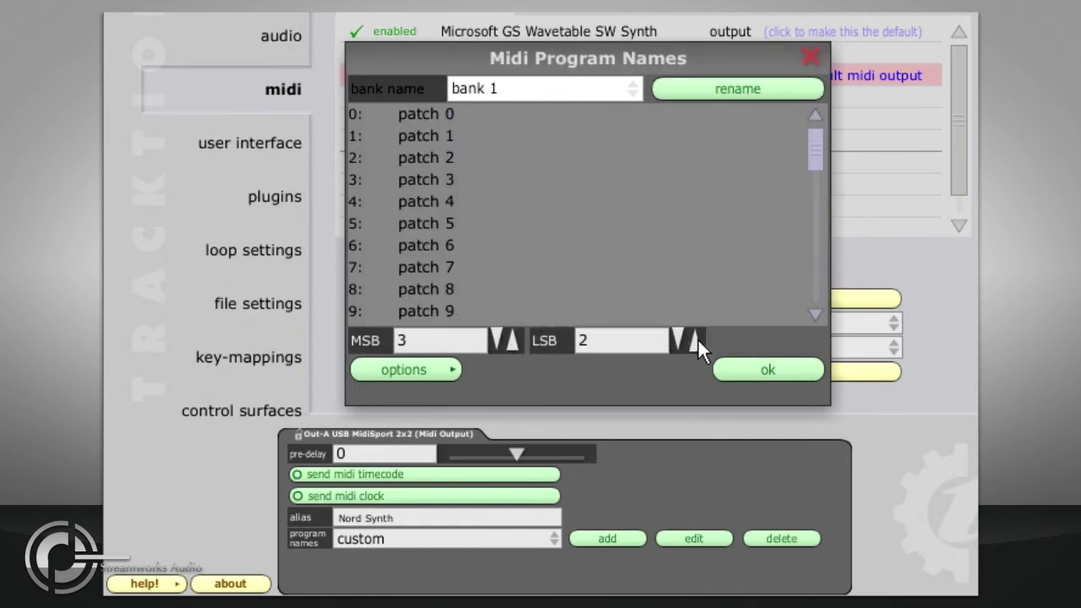
pyautogui.click(695, 340)
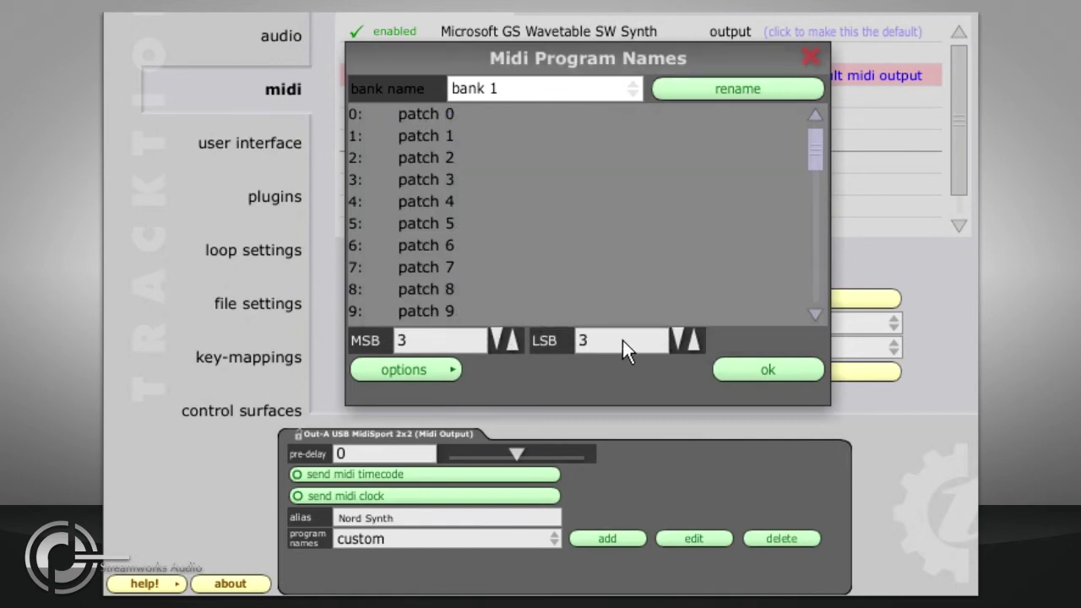
pyautogui.click(653, 371)
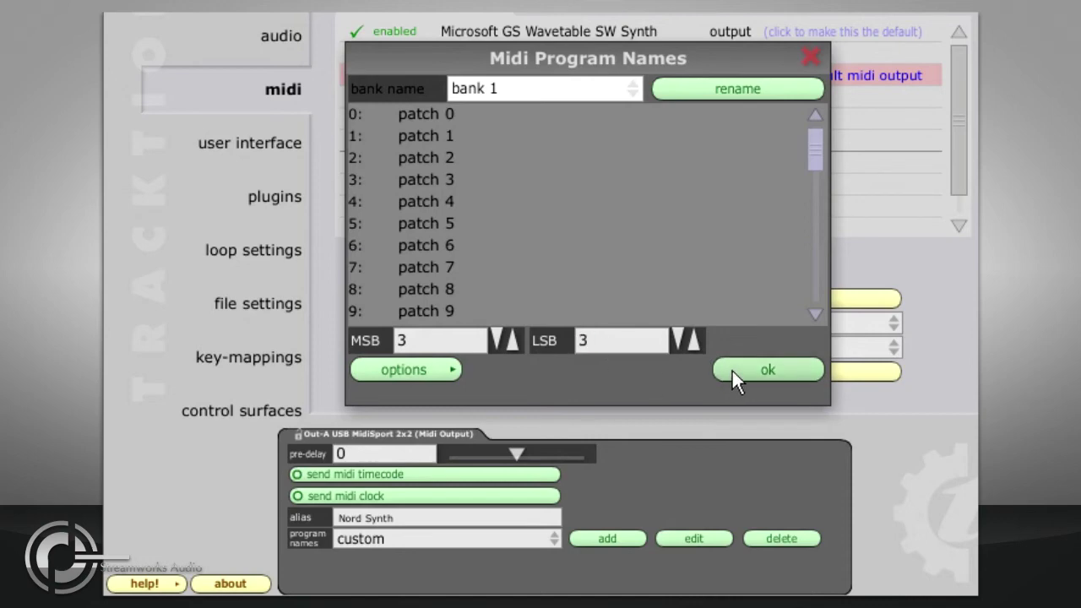
pyautogui.click(732, 371)
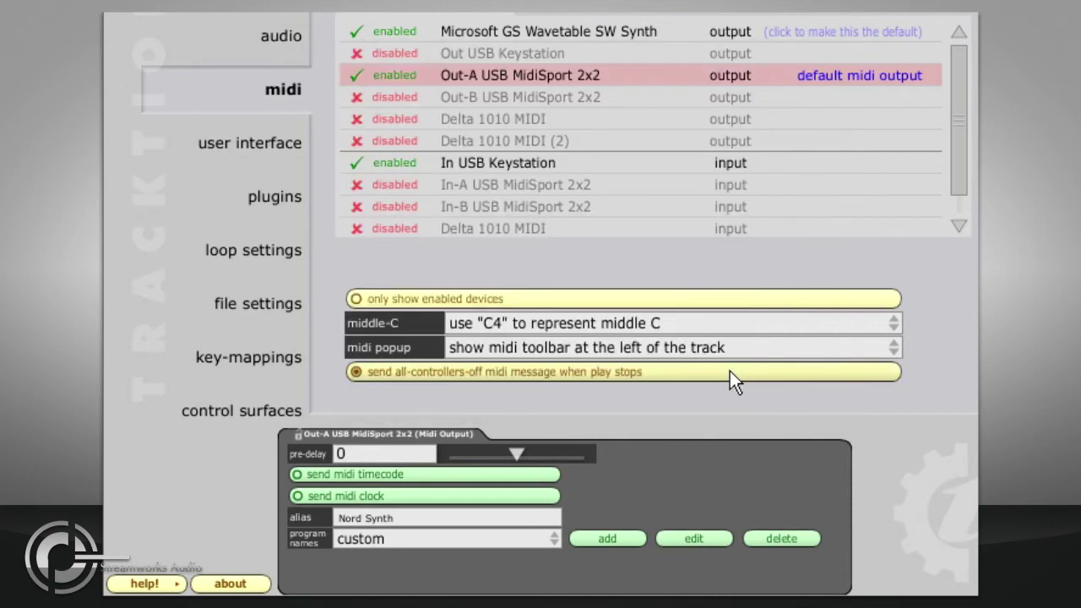
# Start a new program name set, leave its preset at <none>, and cancel it.
pyautogui.click(608, 539)
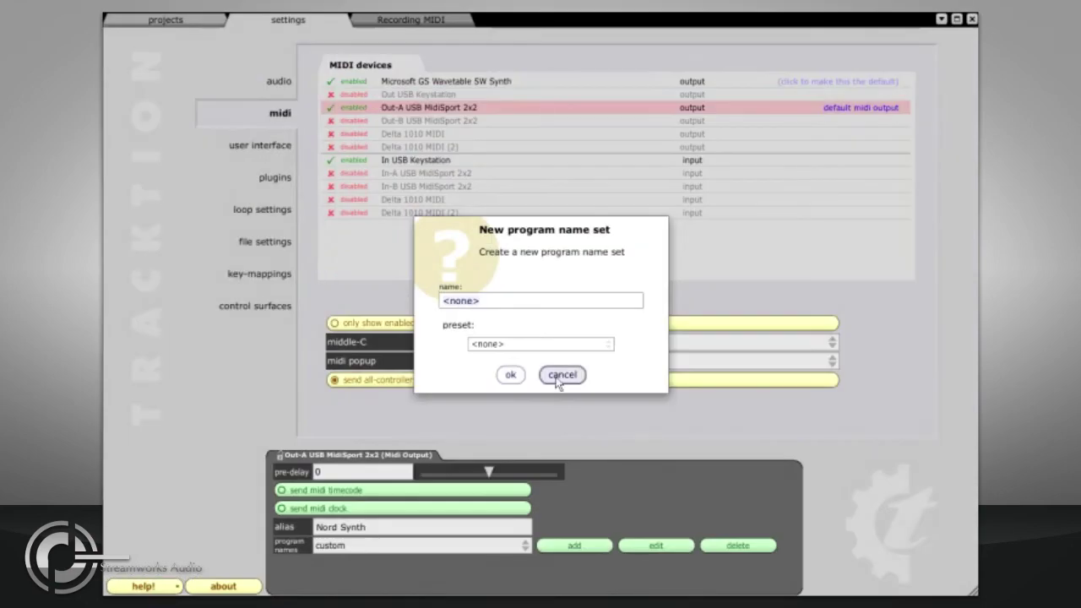
pyautogui.click(566, 354)
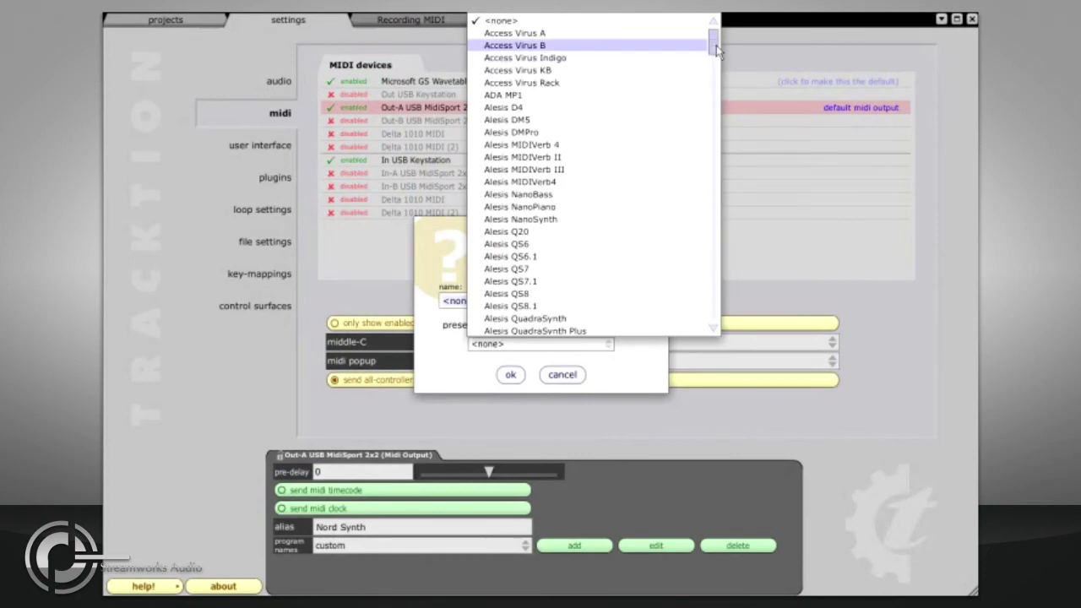
pyautogui.moveTo(712, 25); pyautogui.dragTo(724, 326)
pyautogui.click(608, 378)
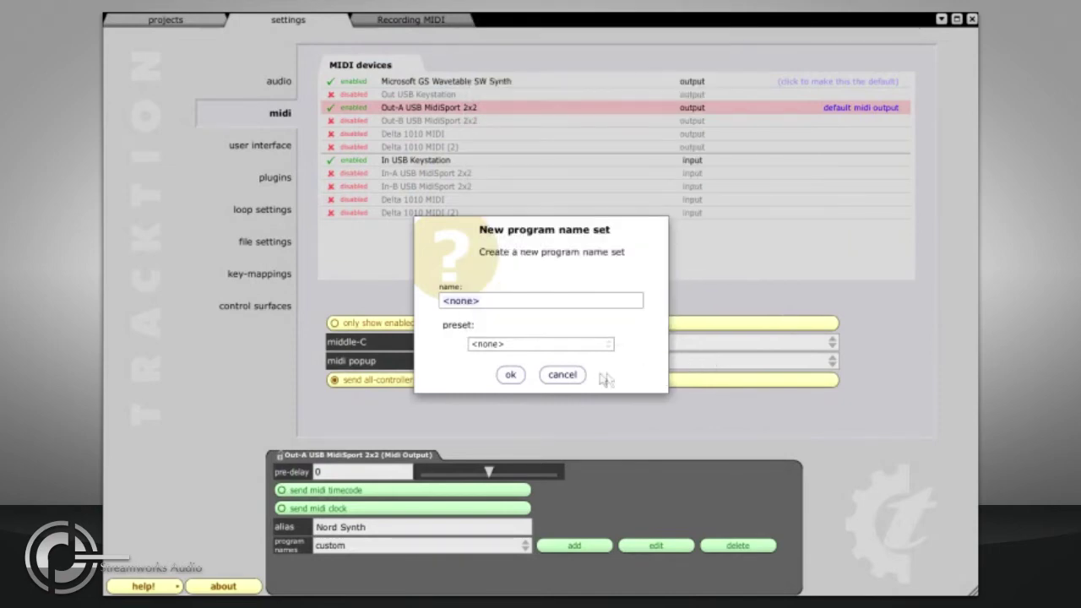
pyautogui.click(567, 379)
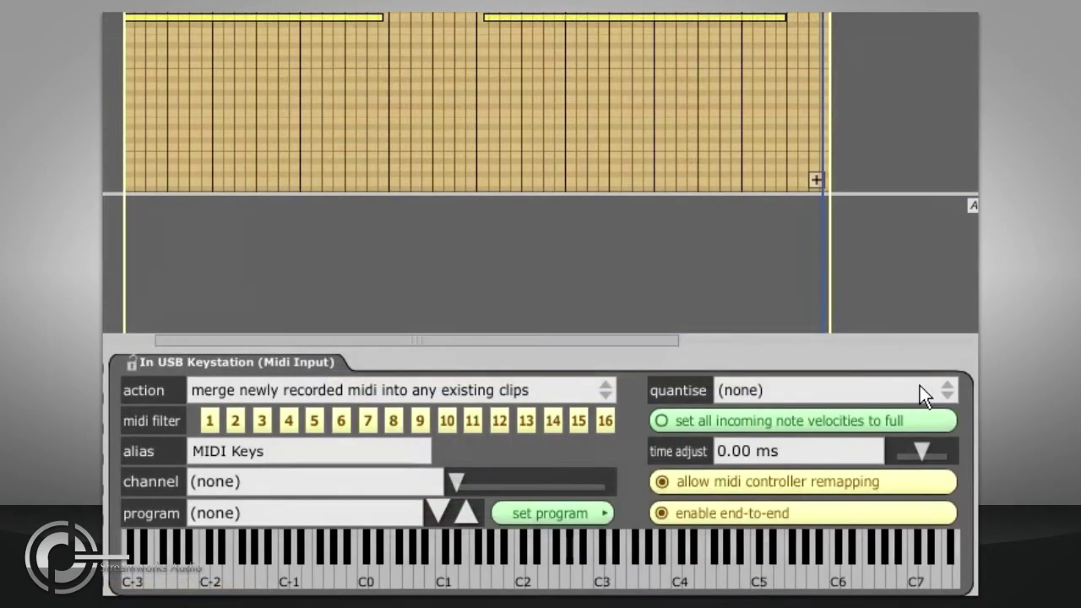
# Set the USB Keystation input's quantise to 1/4 beat.
pyautogui.click(925, 393)
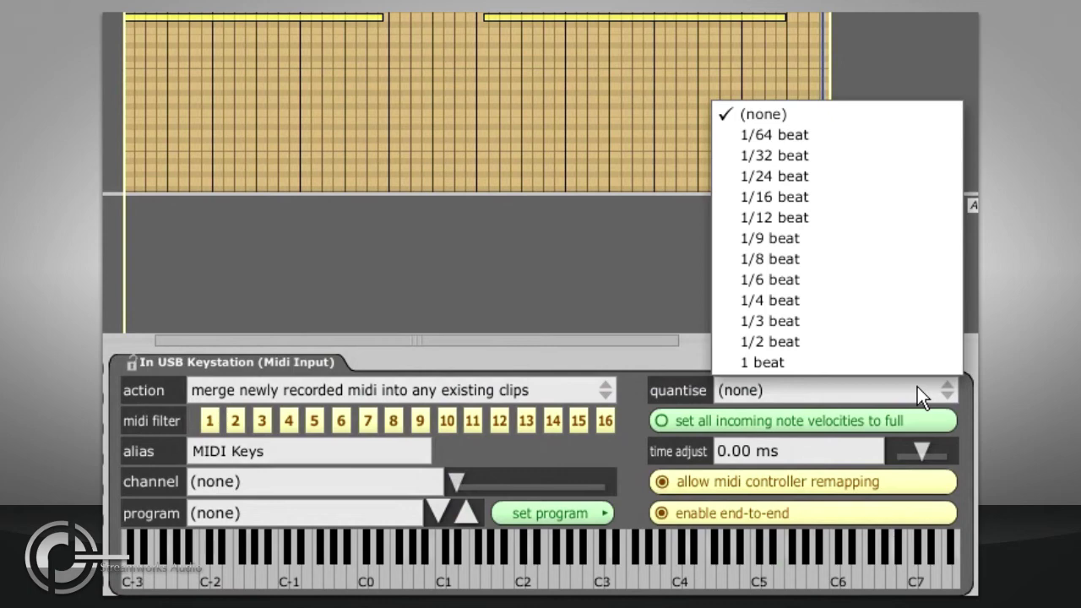
pyautogui.click(879, 301)
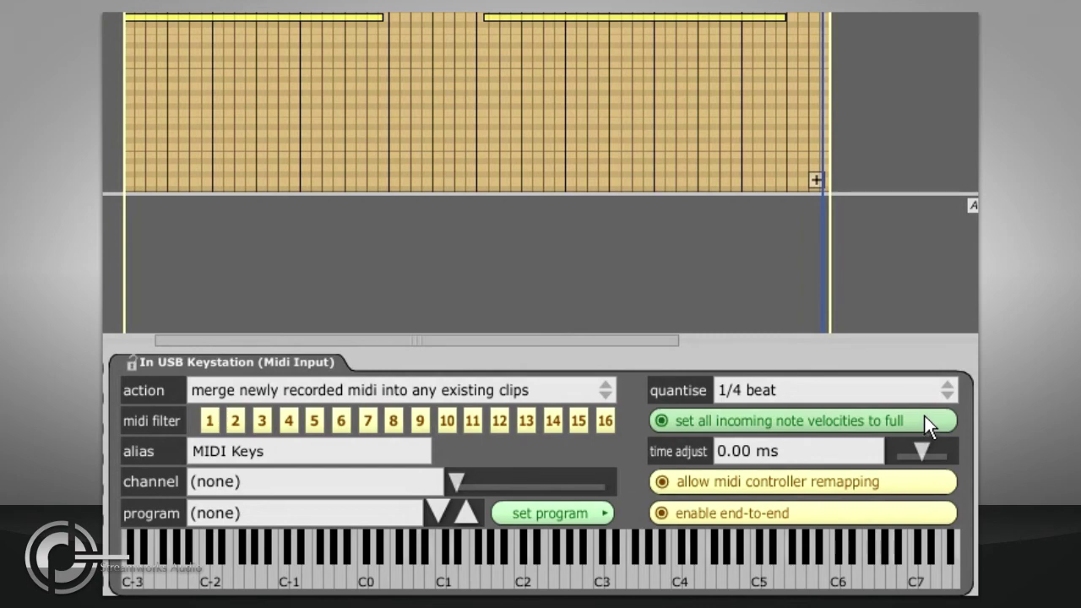
# Set the input's time adjust to -11.6 ms and toggle MIDI controller remapping off and on.
pyautogui.click(812, 450)
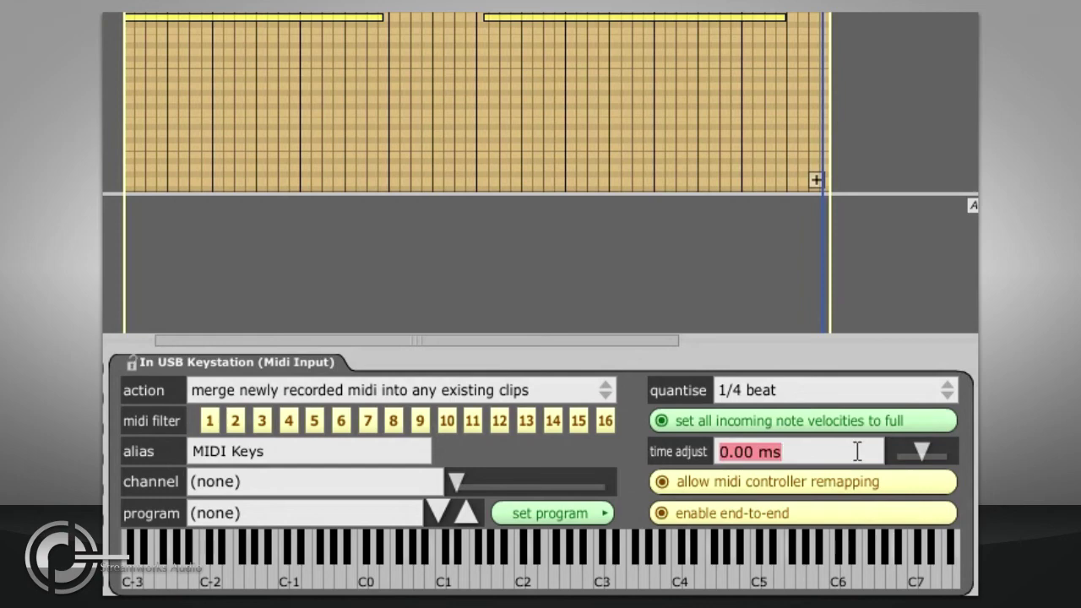
pyautogui.click(920, 448)
pyautogui.moveTo(921, 448); pyautogui.dragTo(920, 446)
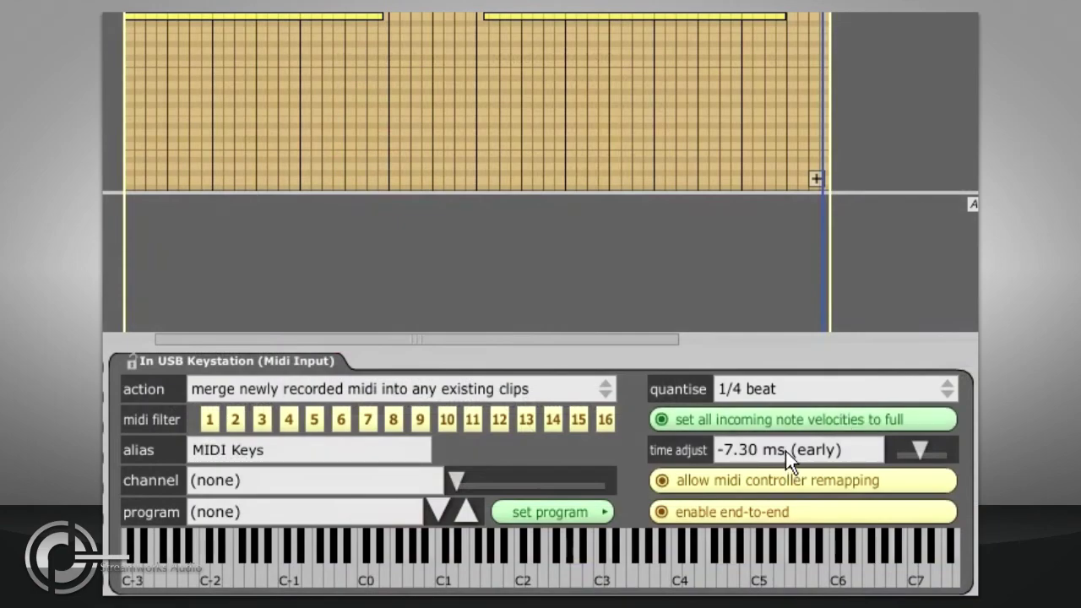
pyautogui.click(785, 451)
pyautogui.write('-11')
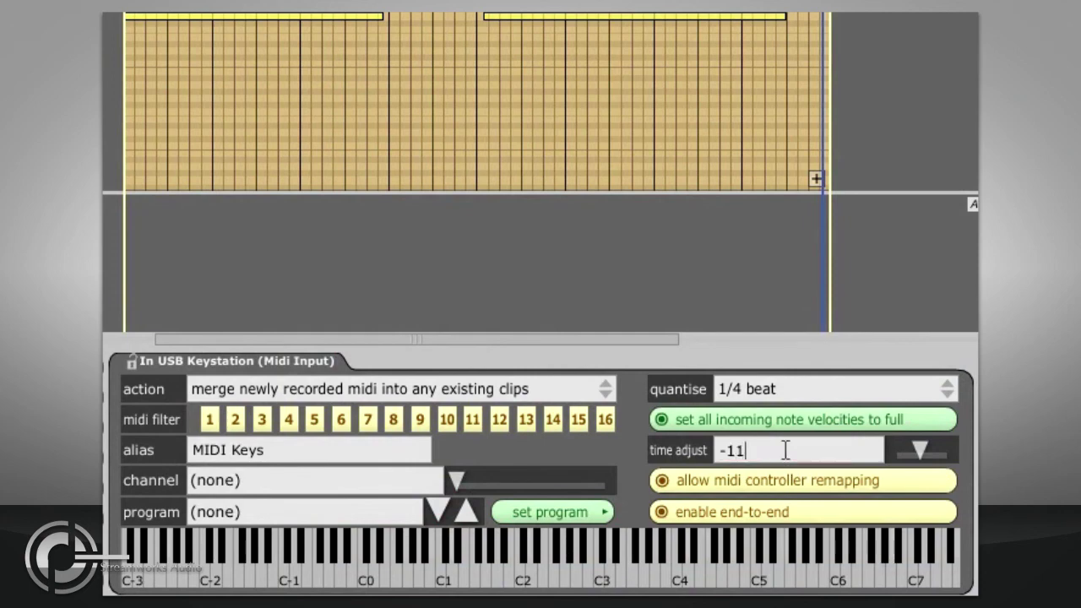
pyautogui.write('.6')
pyautogui.press('Return')
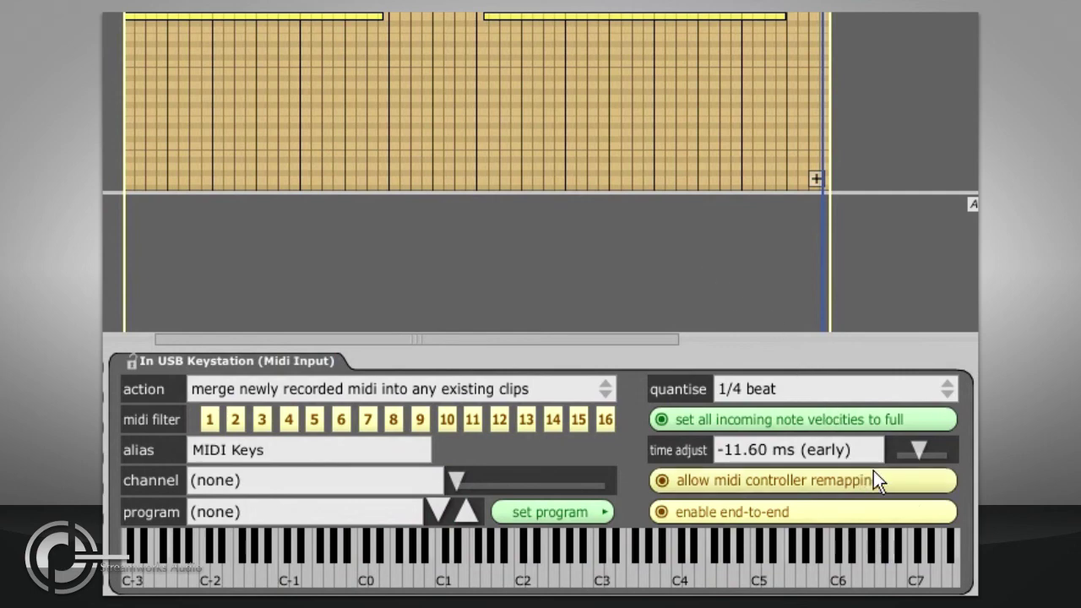
pyautogui.click(904, 486)
pyautogui.click(894, 481)
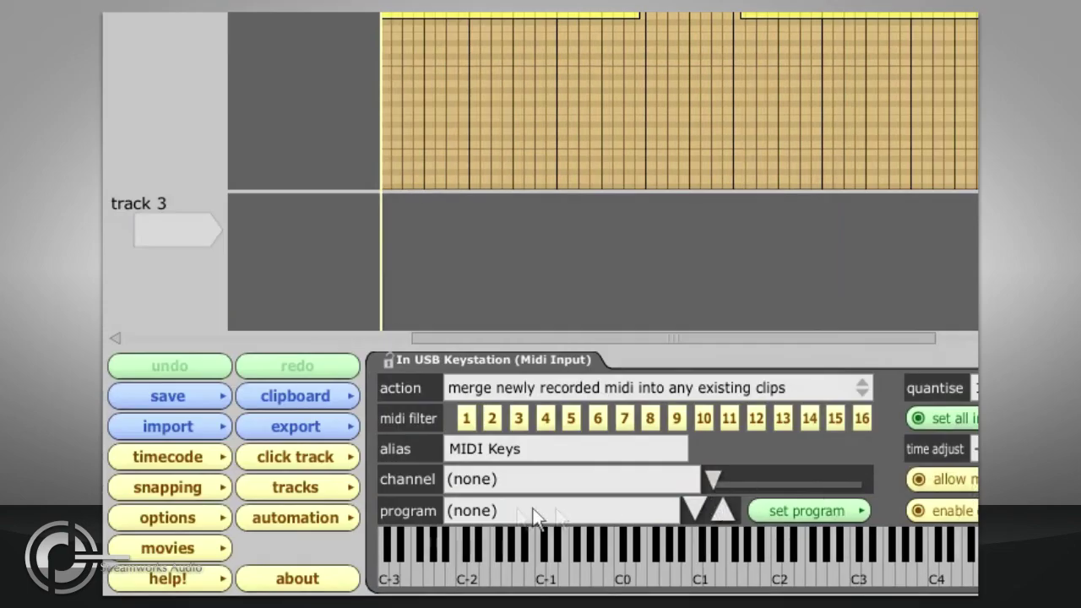
# Stop recording on track 2, zoom out, and select the new 'track 2 recording 1' clip.
pyautogui.click(343, 519)
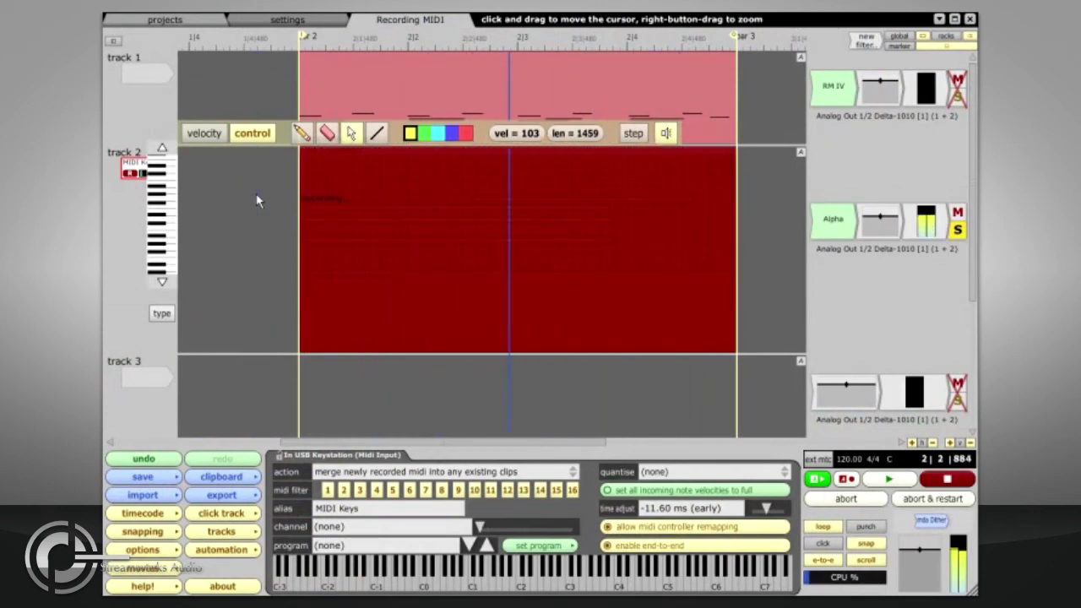
pyautogui.press('space')
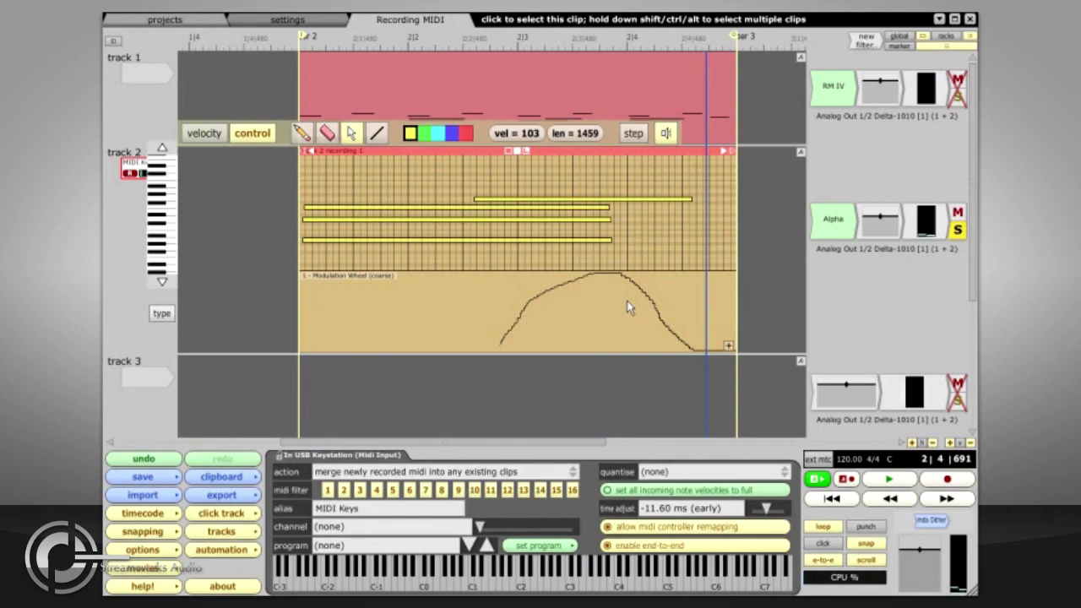
pyautogui.scroll(-2, 623, 316)
pyautogui.scroll(-2, 623, 316)
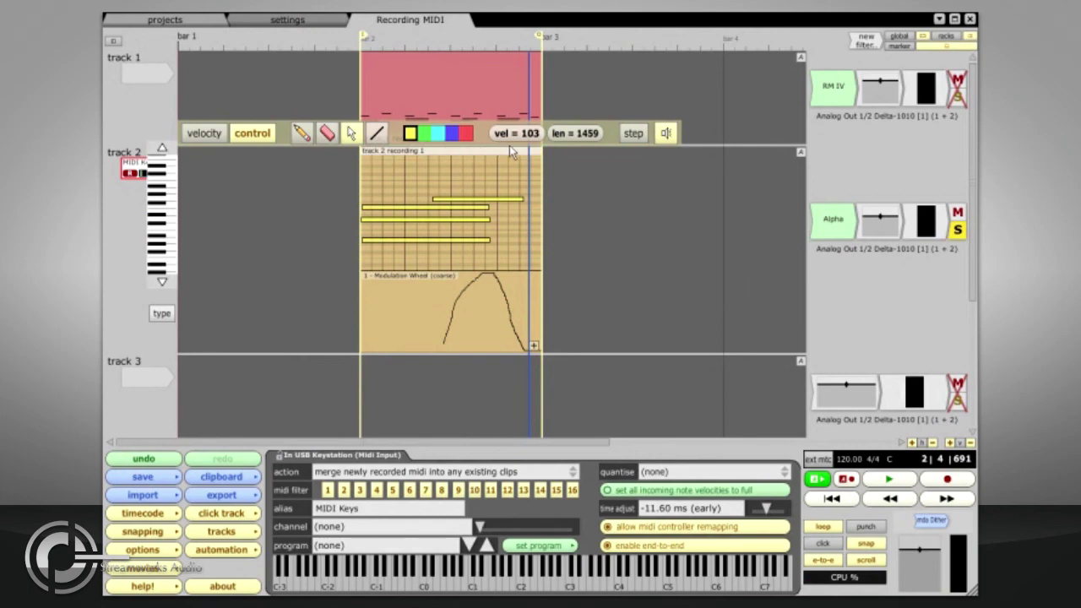
pyautogui.moveTo(518, 158); pyautogui.dragTo(506, 193)
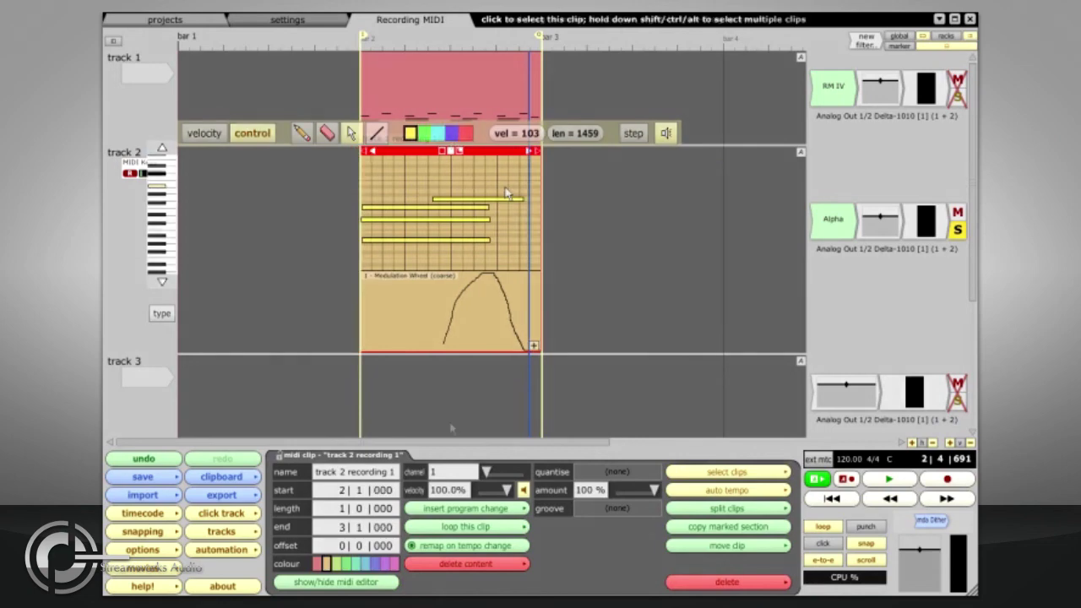
pyautogui.click(238, 551)
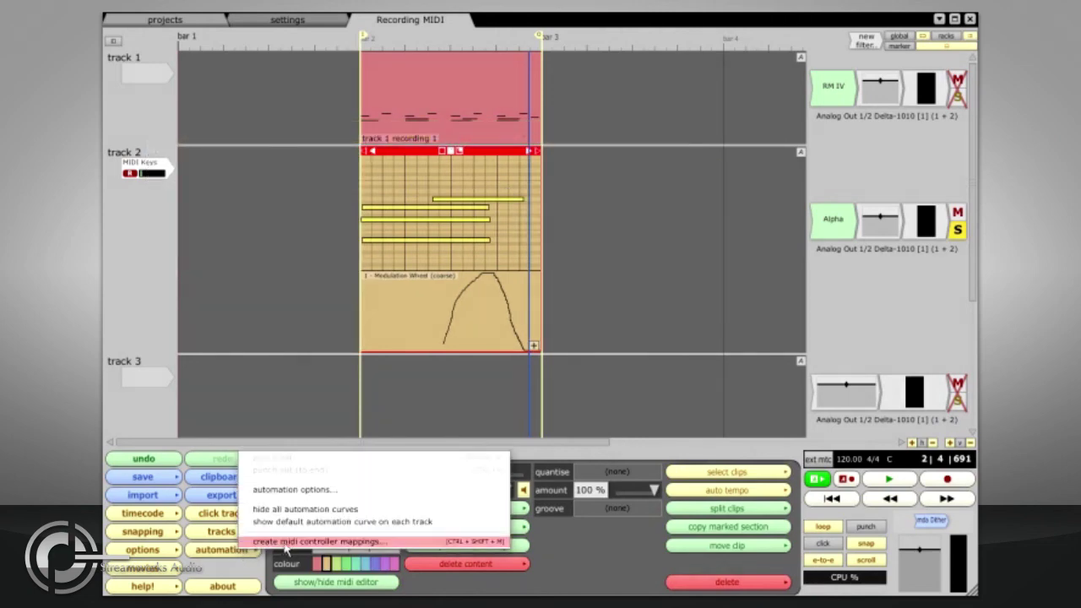
# Map the Modulation Wheel (controller #1) to track 2's volume & pan filter volume by learning it.
pyautogui.click(317, 542)
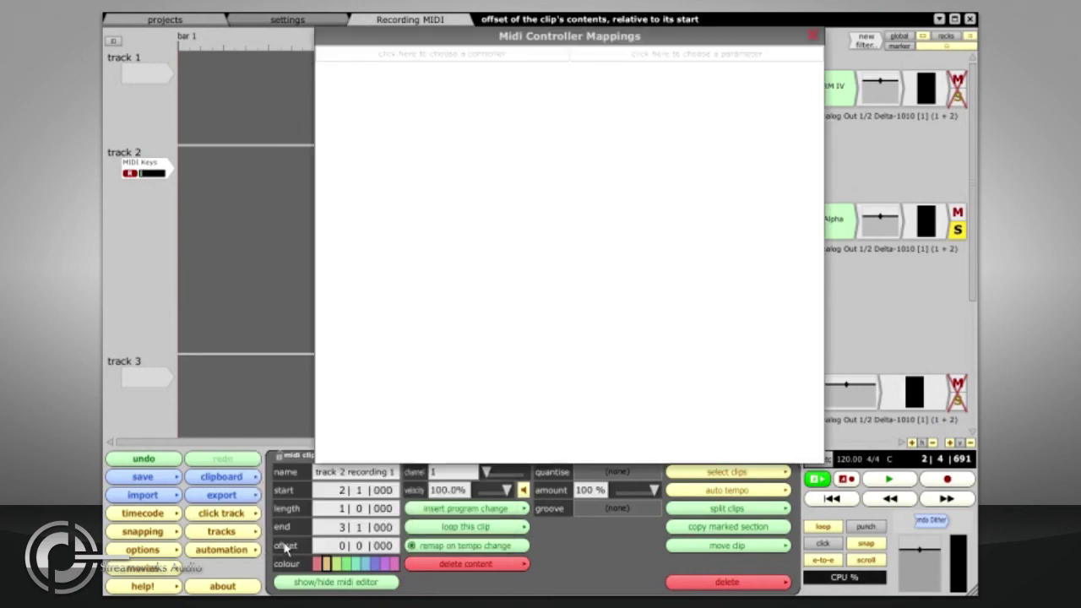
pyautogui.click(622, 56)
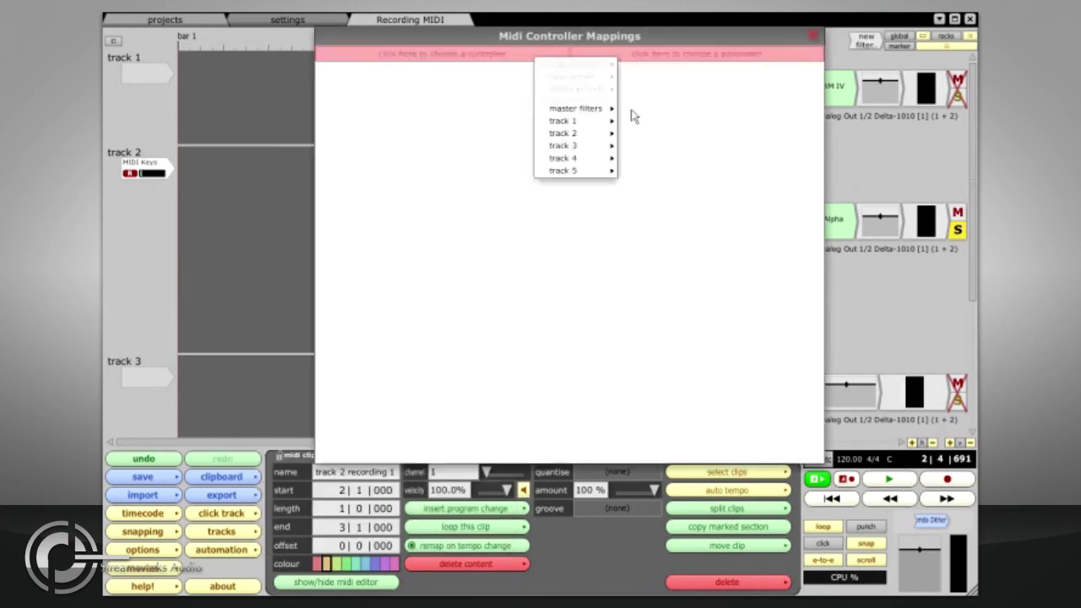
pyautogui.moveTo(589, 135)
pyautogui.moveTo(667, 153)
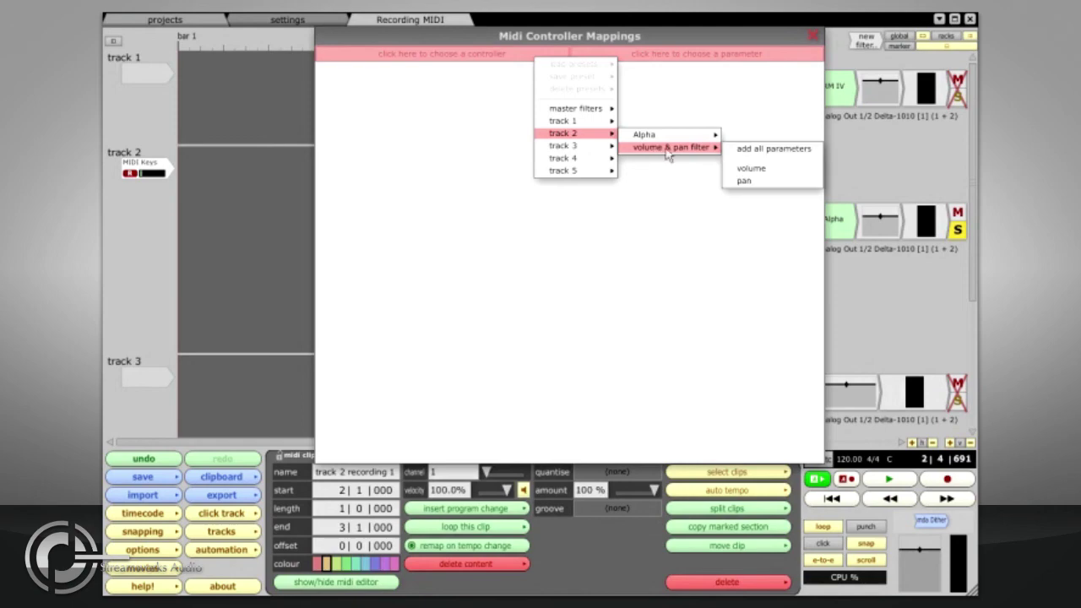
pyautogui.click(762, 172)
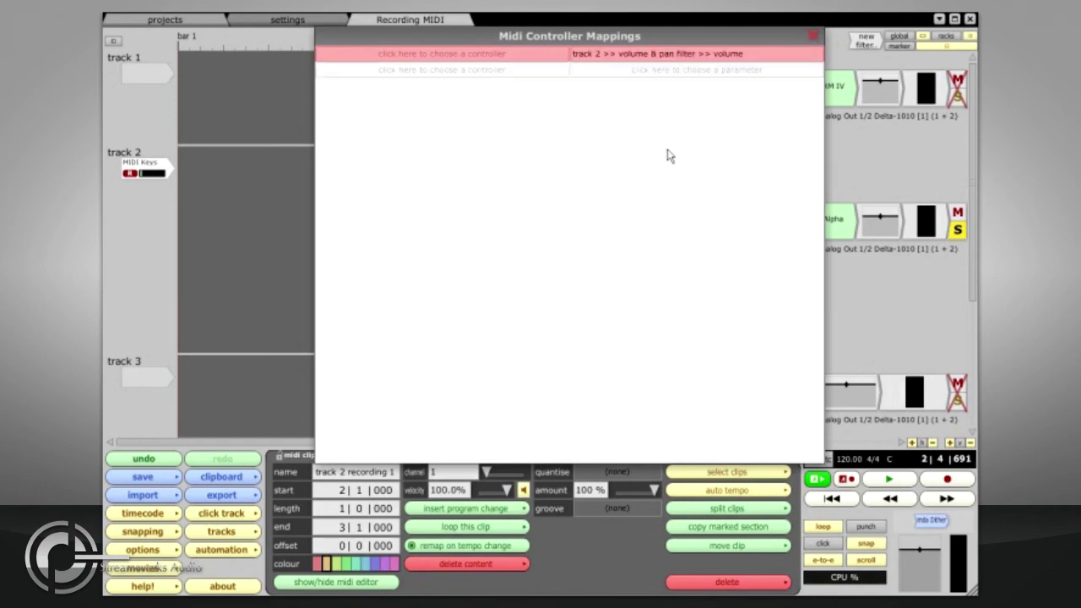
pyautogui.click(471, 61)
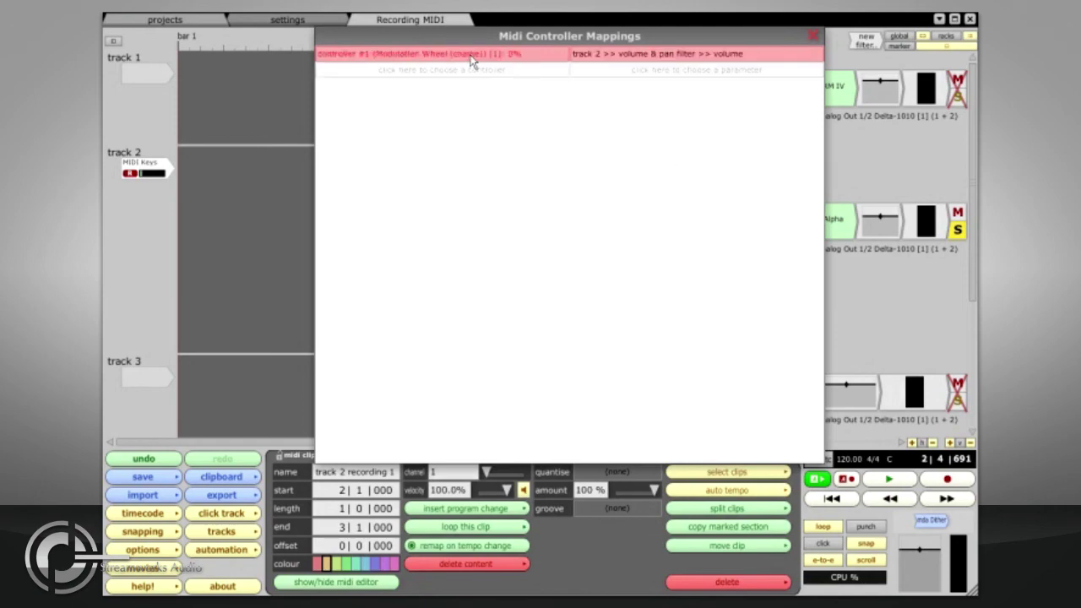
pyautogui.click(813, 35)
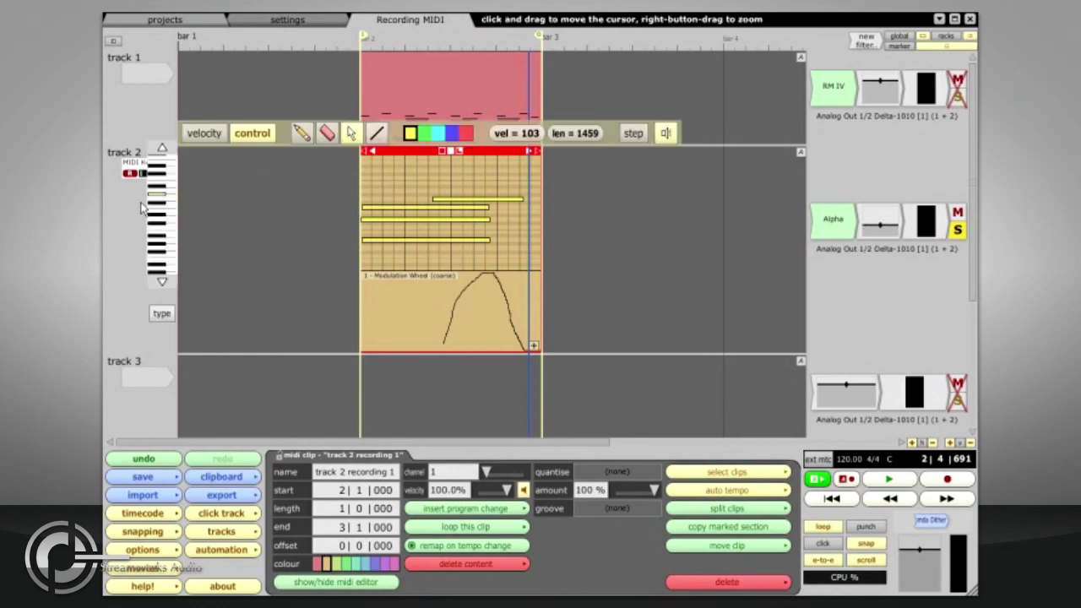
# Set track 2's input to <no input>, disconnecting it from MIDI Keys.
pyautogui.click(142, 174)
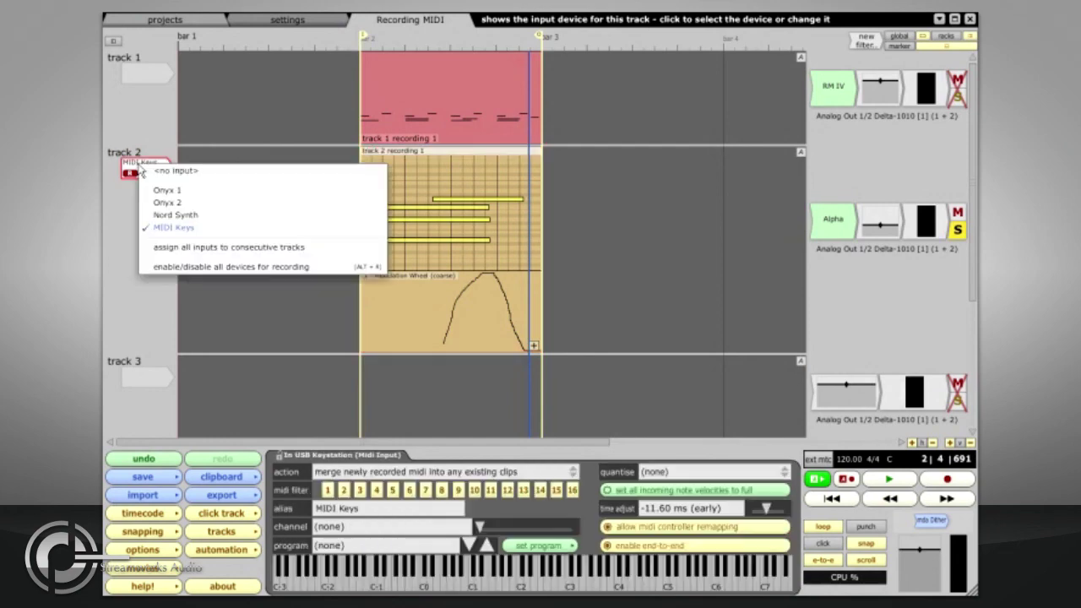
pyautogui.click(148, 173)
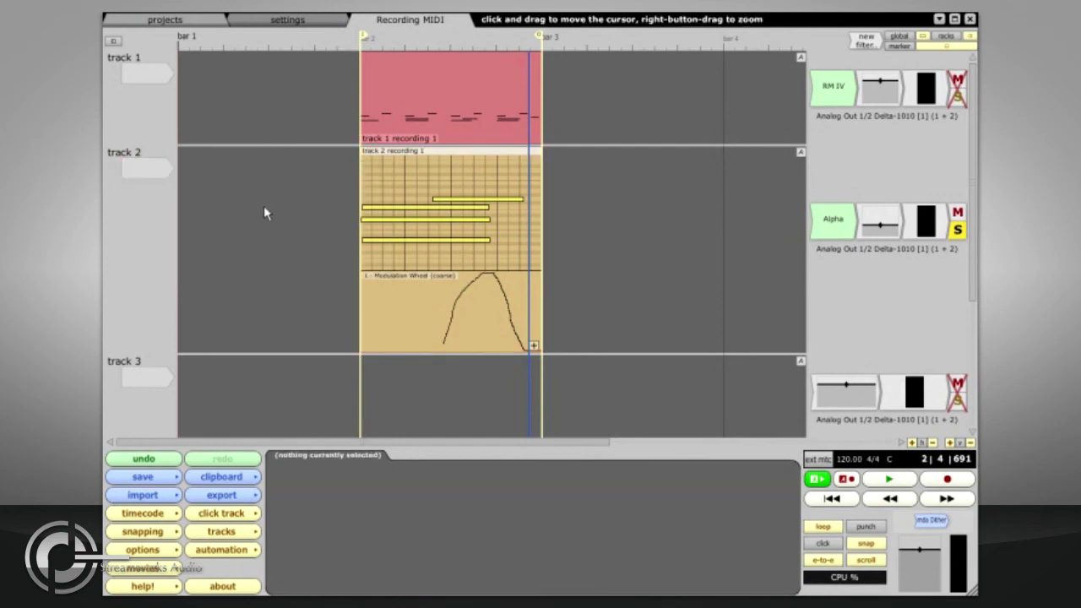
pyautogui.moveTo(264, 205)
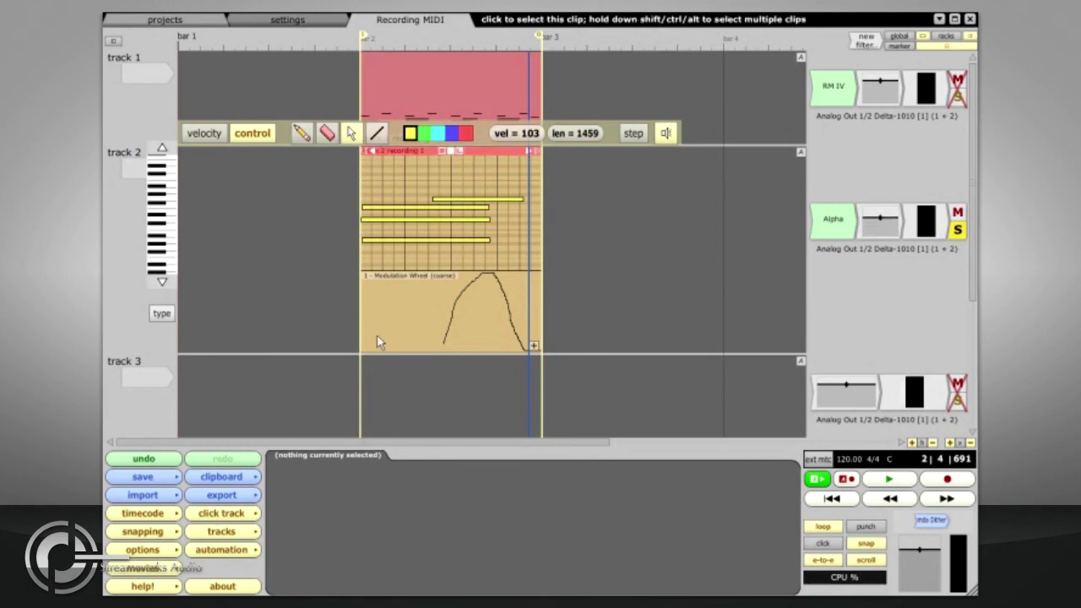
# Toggle automation write mode on and then back off.
pyautogui.moveTo(376, 341)
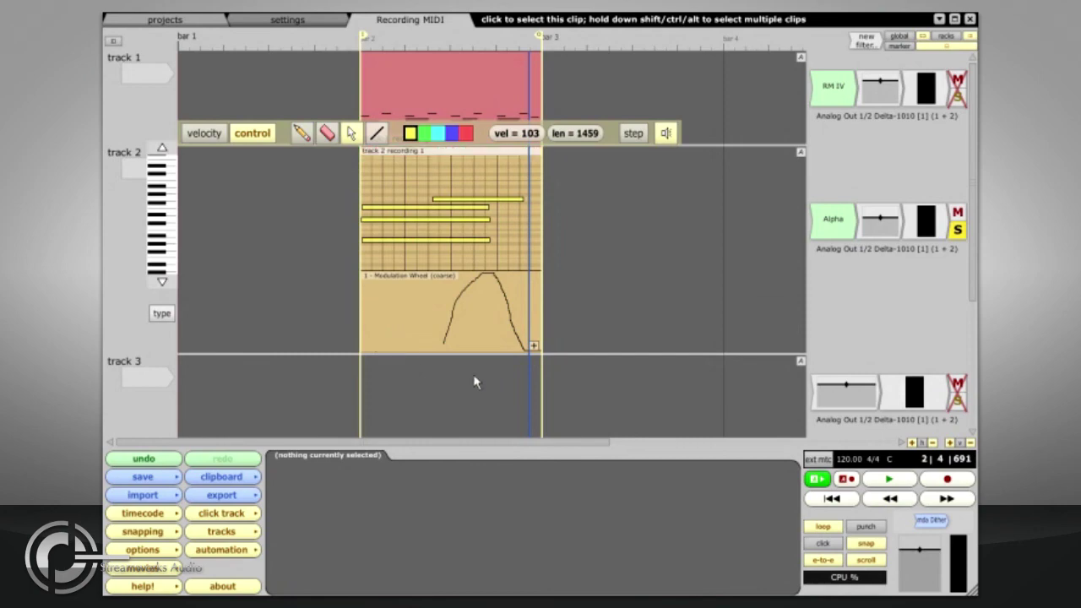
pyautogui.click(849, 483)
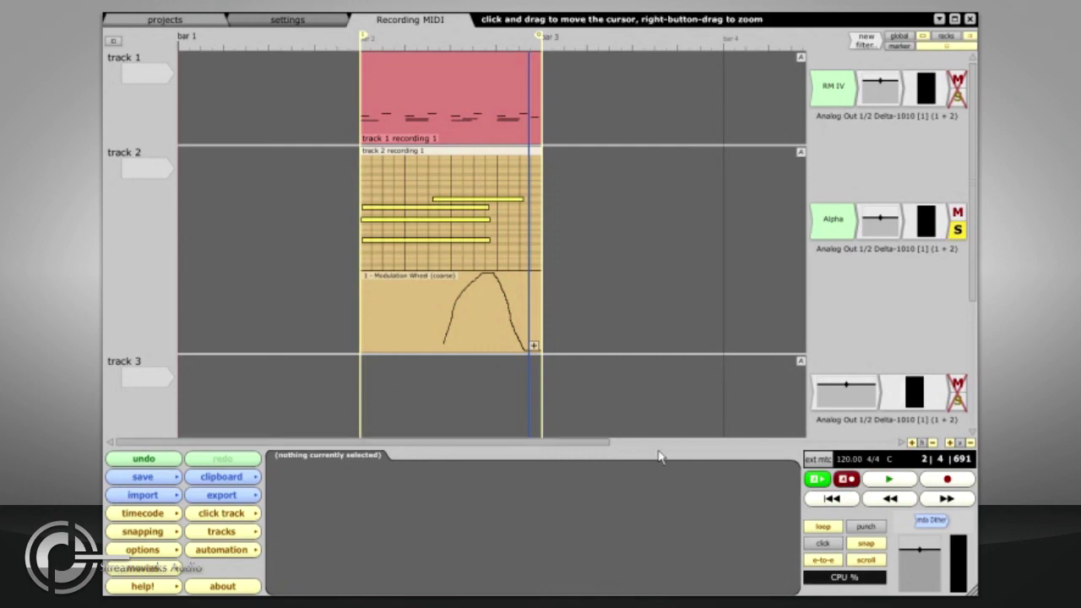
pyautogui.click(848, 481)
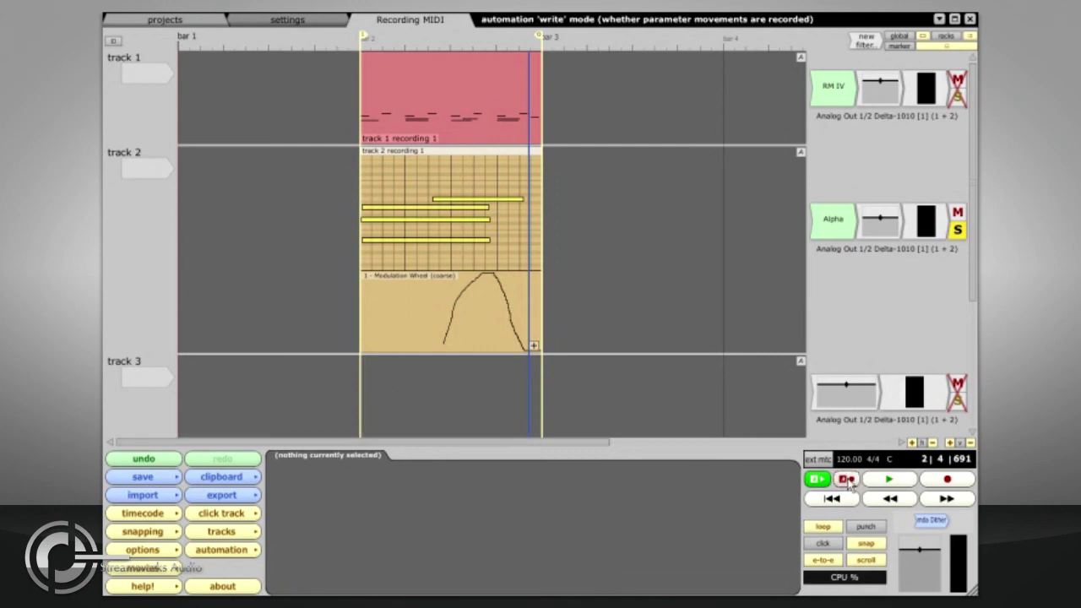